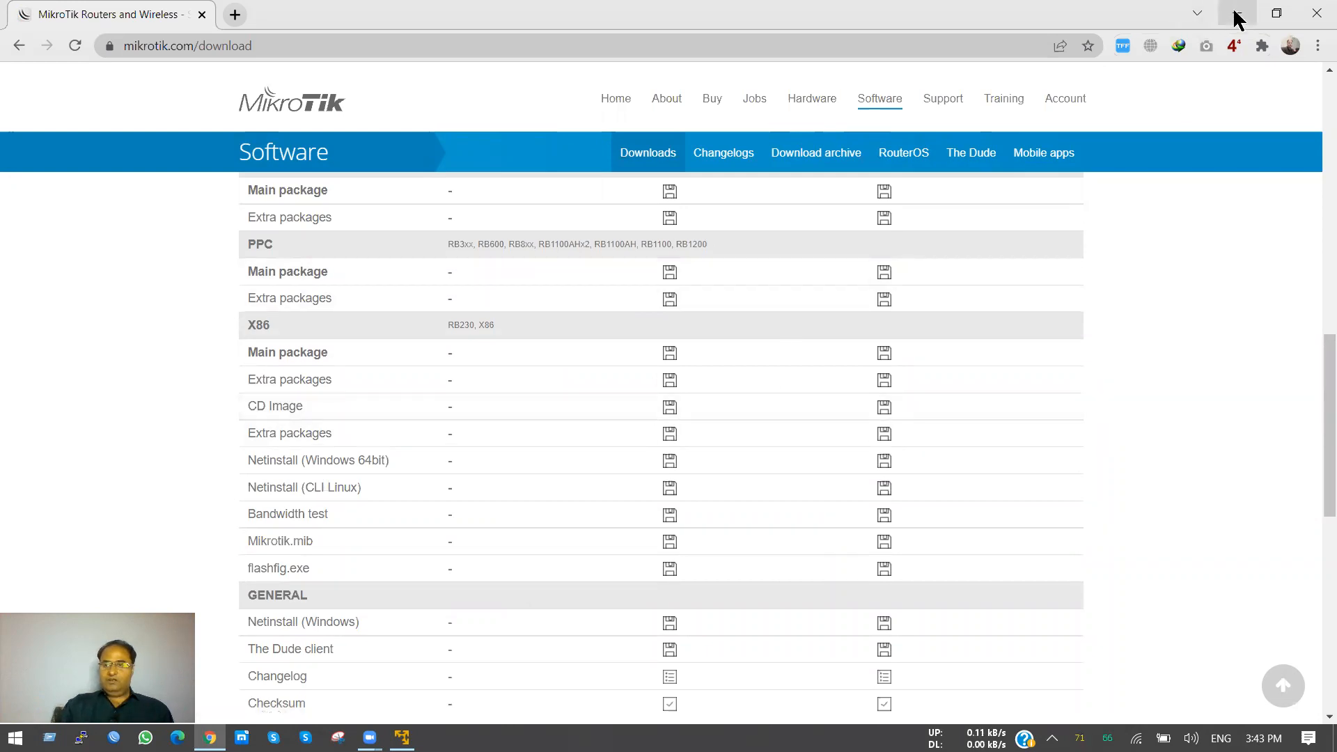
Switch to WinBox, connect to the router at 192.168.0.102 as admin, and open its license details
{"action": "left_click", "coordinate": [1235, 14]}
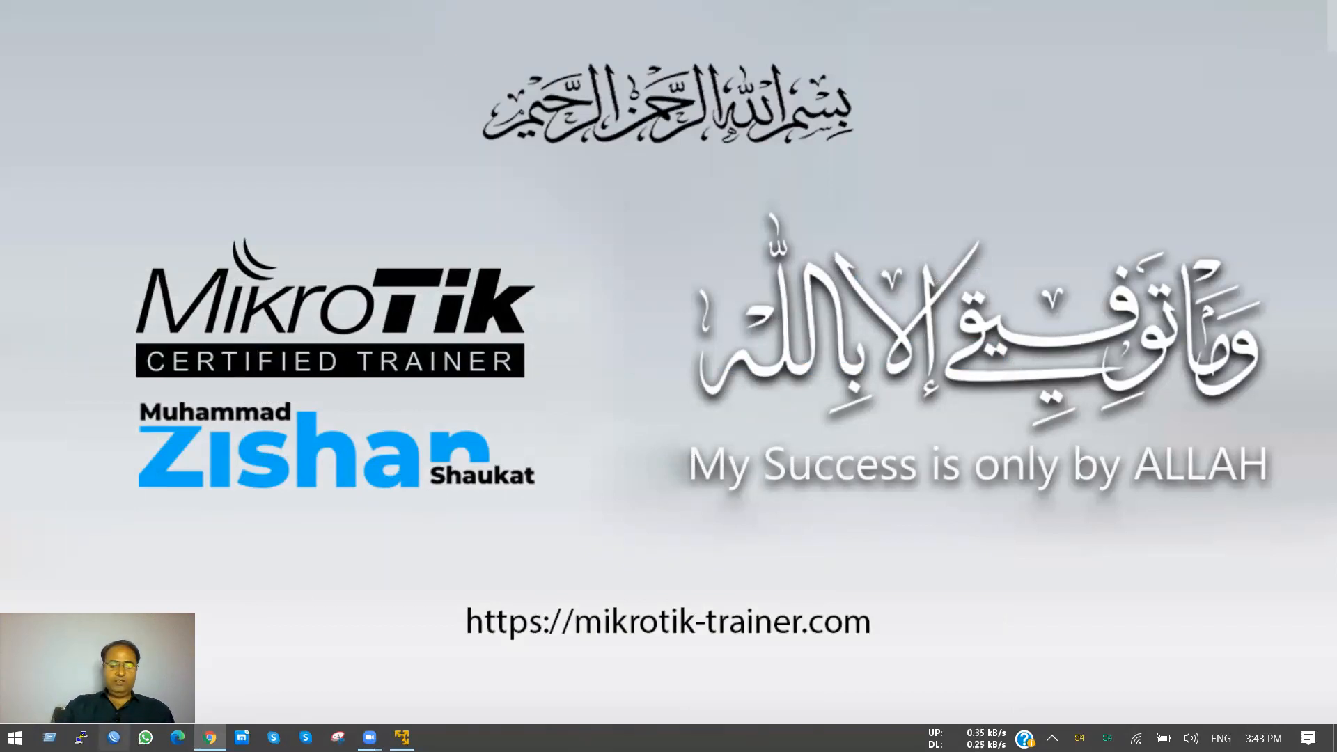
{"action": "left_click", "coordinate": [114, 737]}
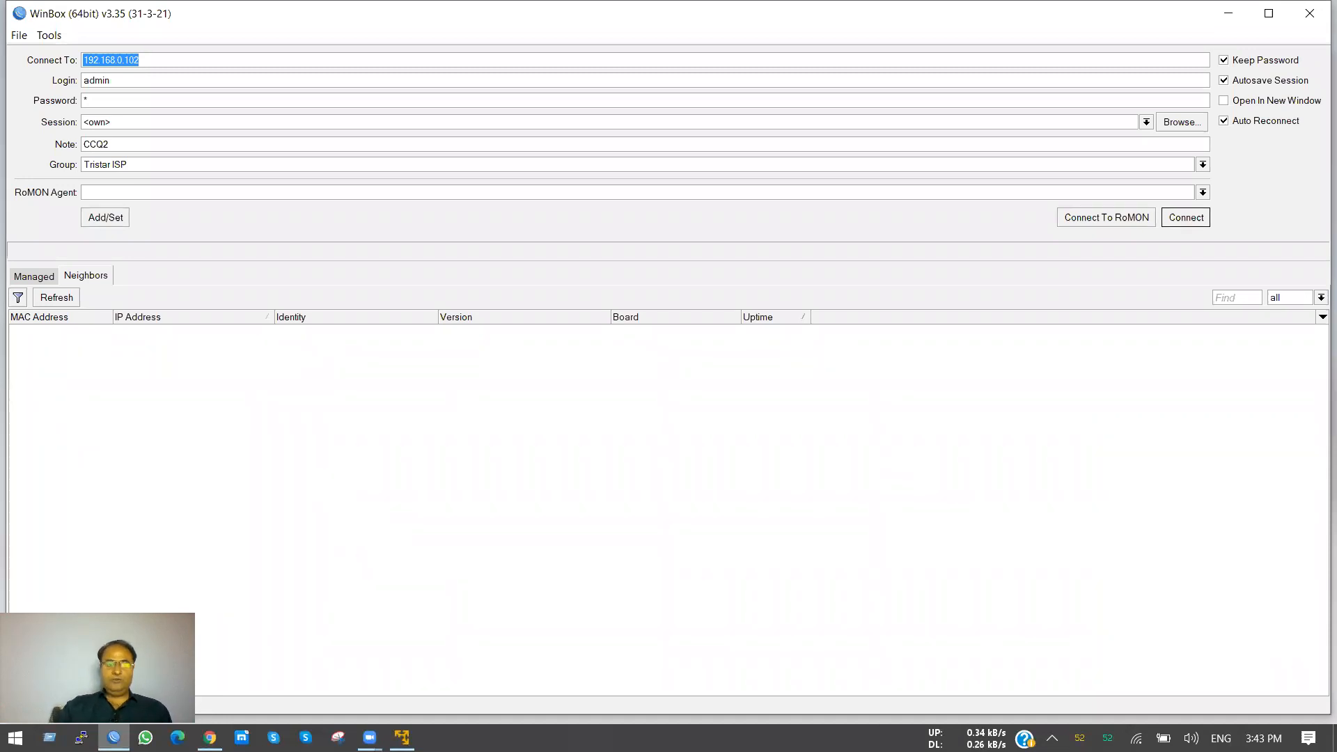
{"action": "left_click", "coordinate": [68, 299]}
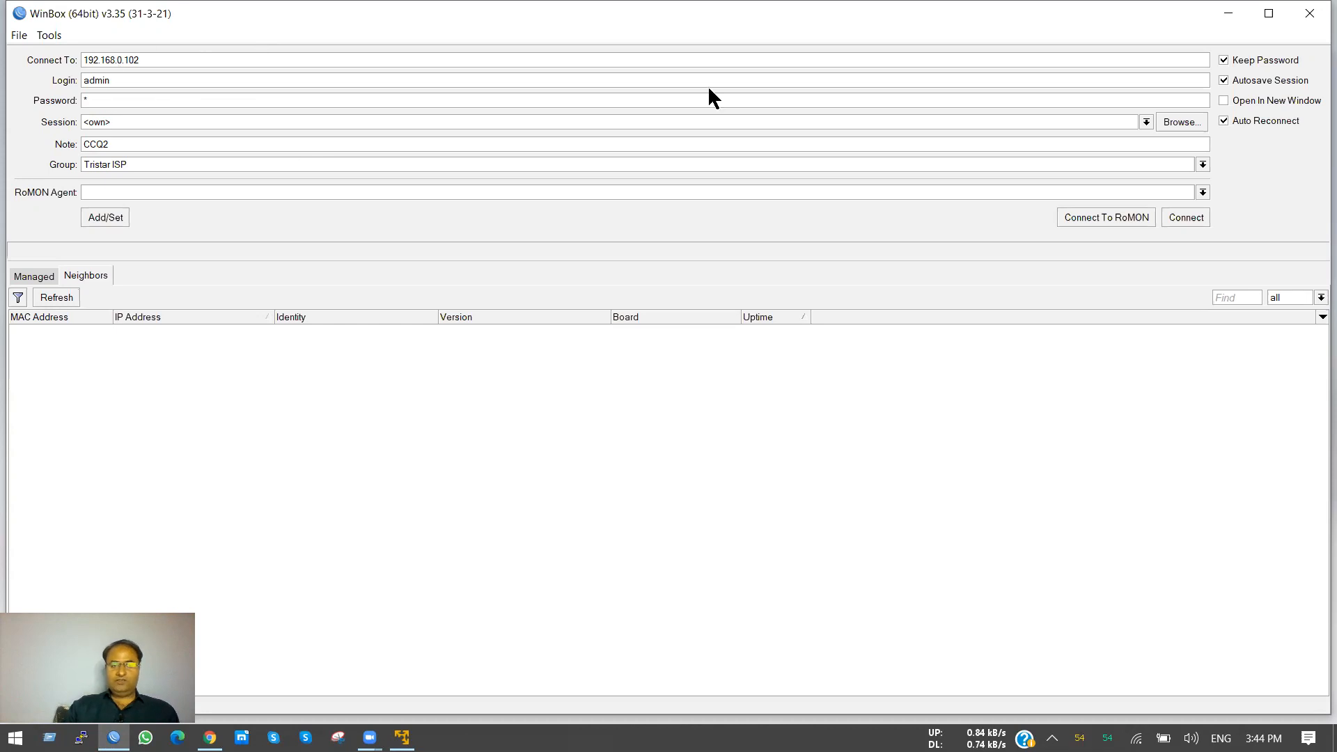
{"action": "left_click", "coordinate": [1185, 221]}
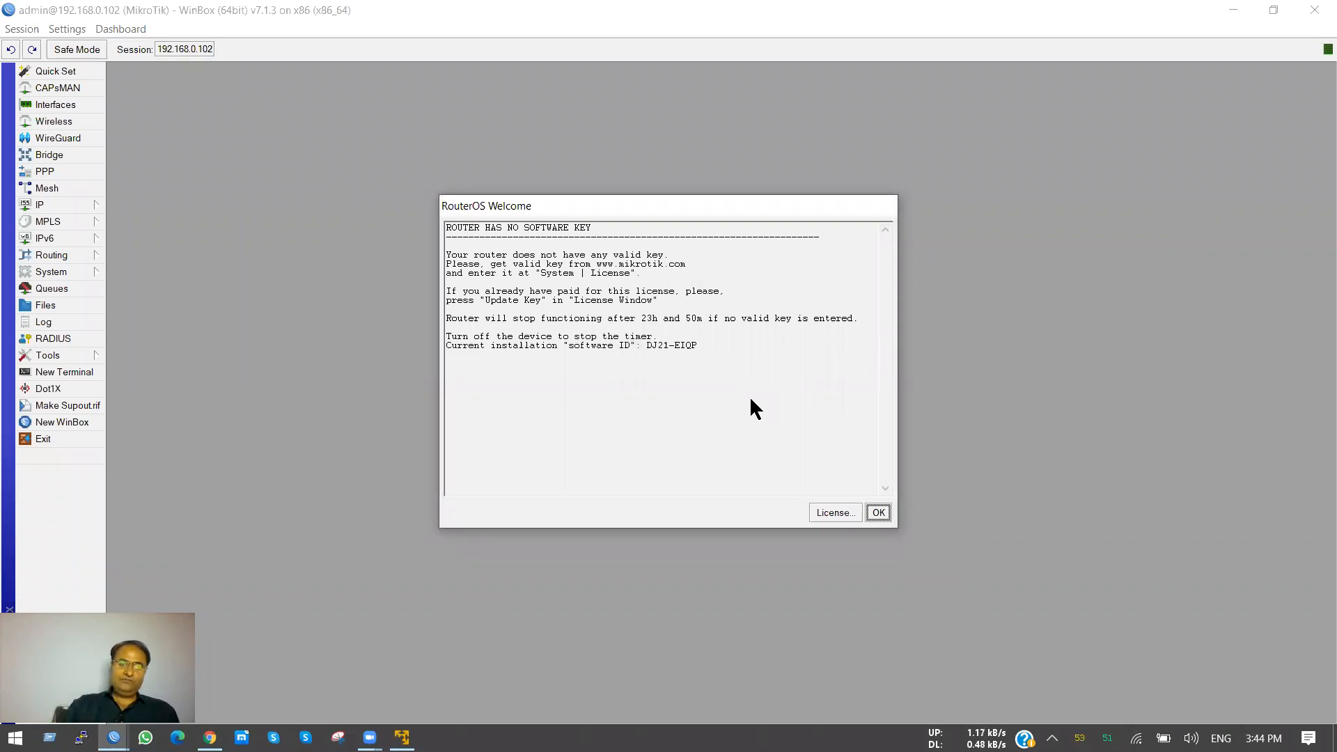
{"action": "left_click", "coordinate": [851, 515]}
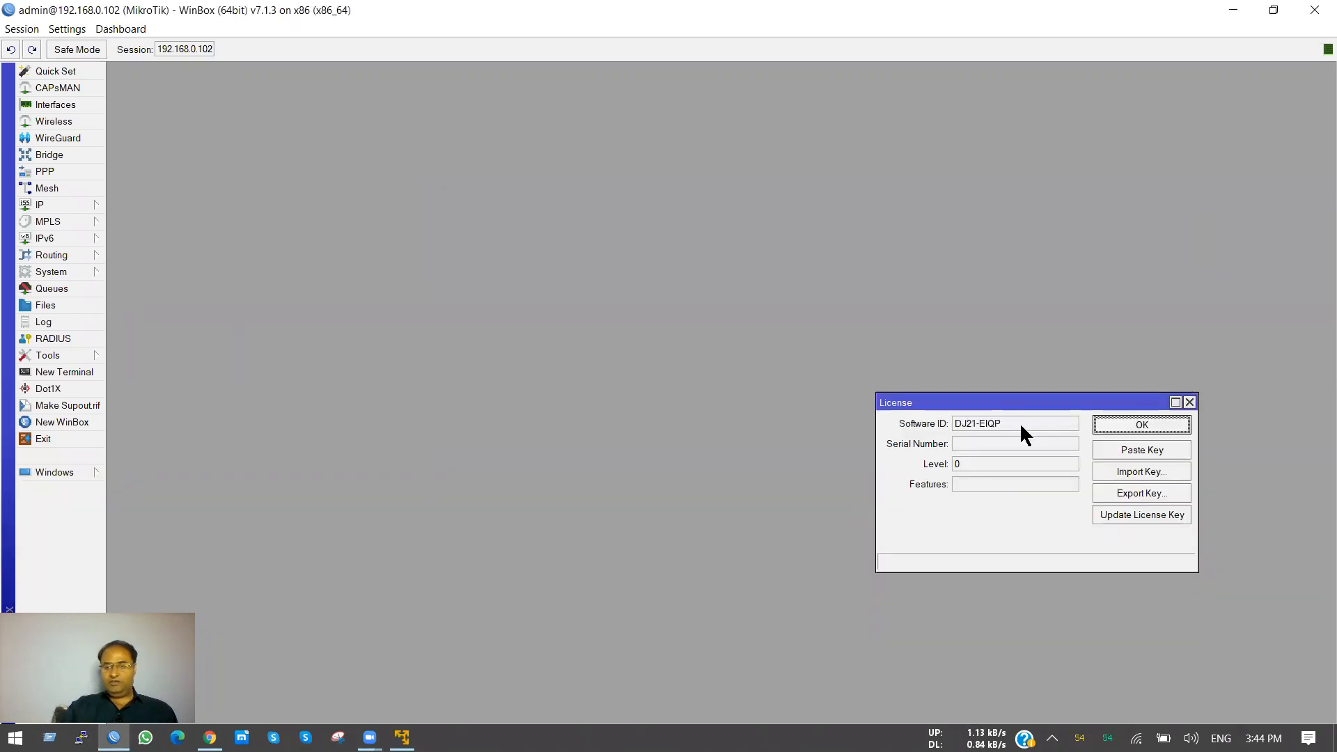
{"action": "left_click_drag", "start_coordinate": [1005, 423], "coordinate": [915, 423]}
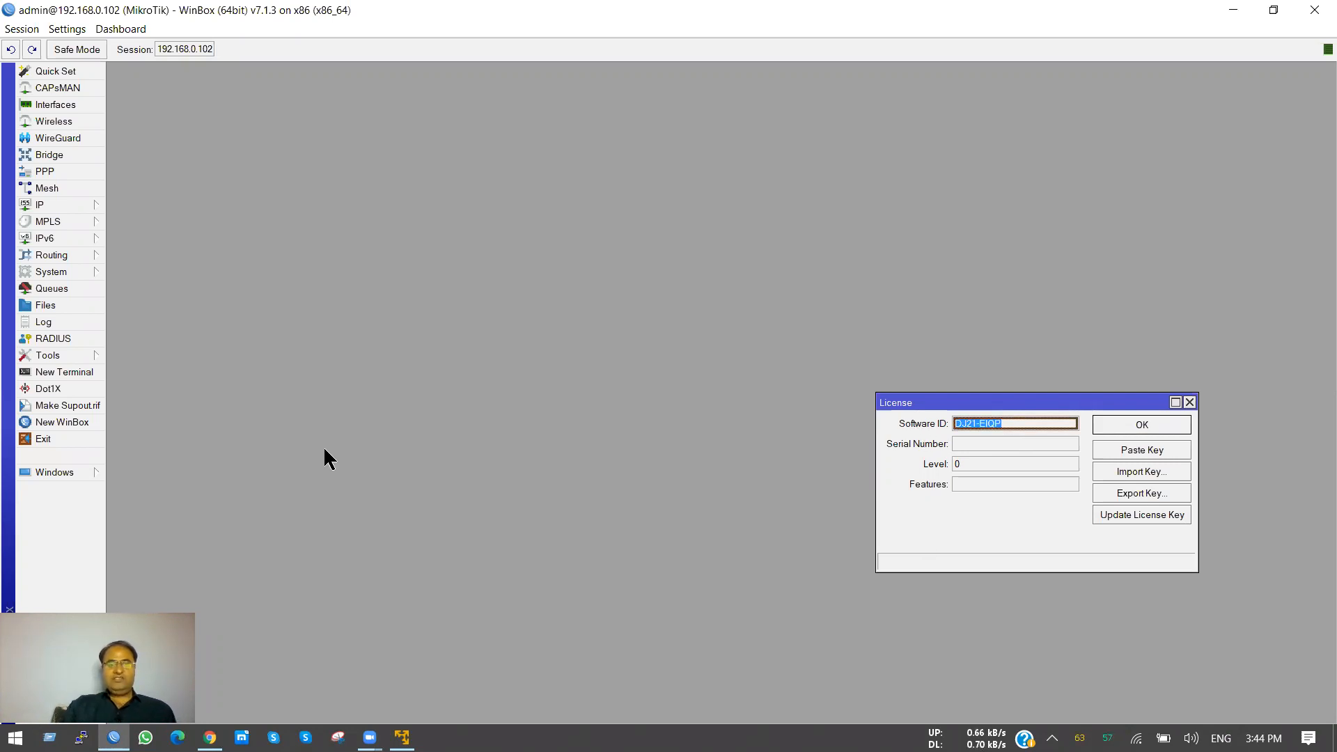
Check the router's architecture name and version in its system resources, and close that window
{"action": "left_click", "coordinate": [61, 272]}
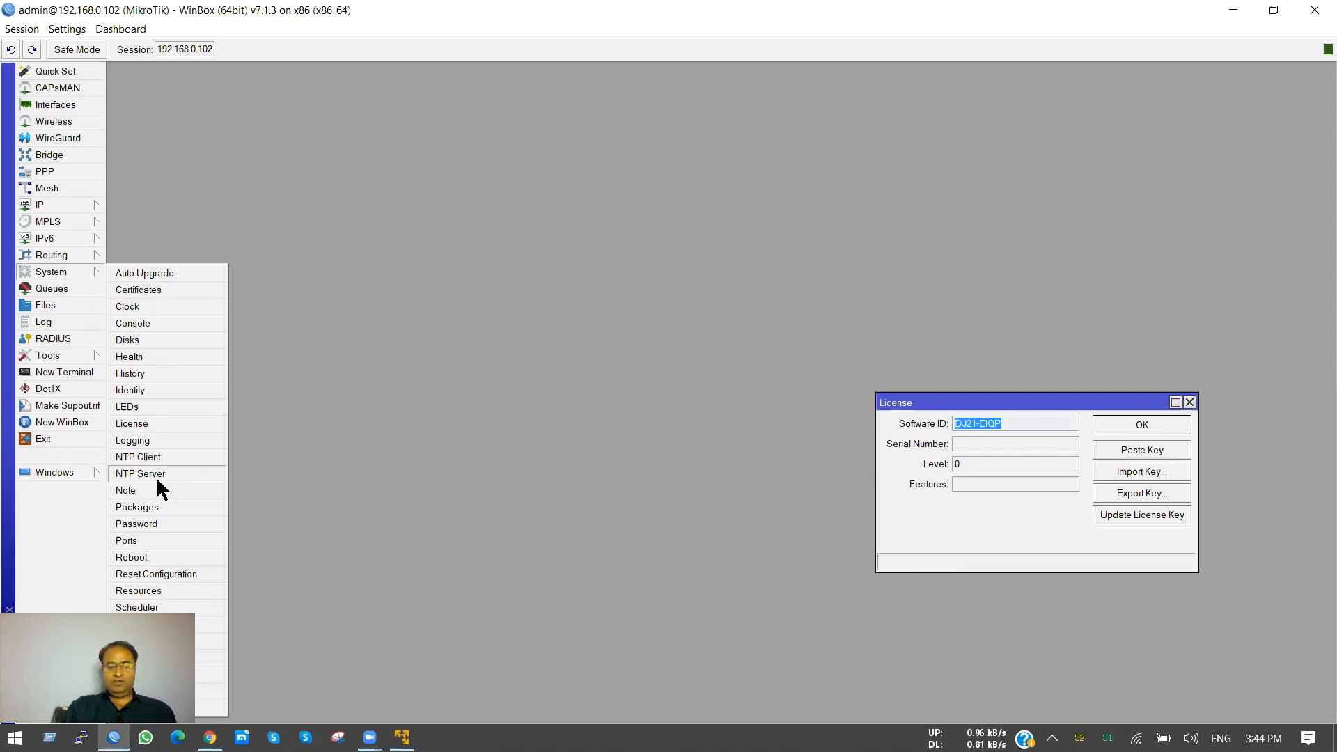
{"action": "left_click", "coordinate": [155, 591]}
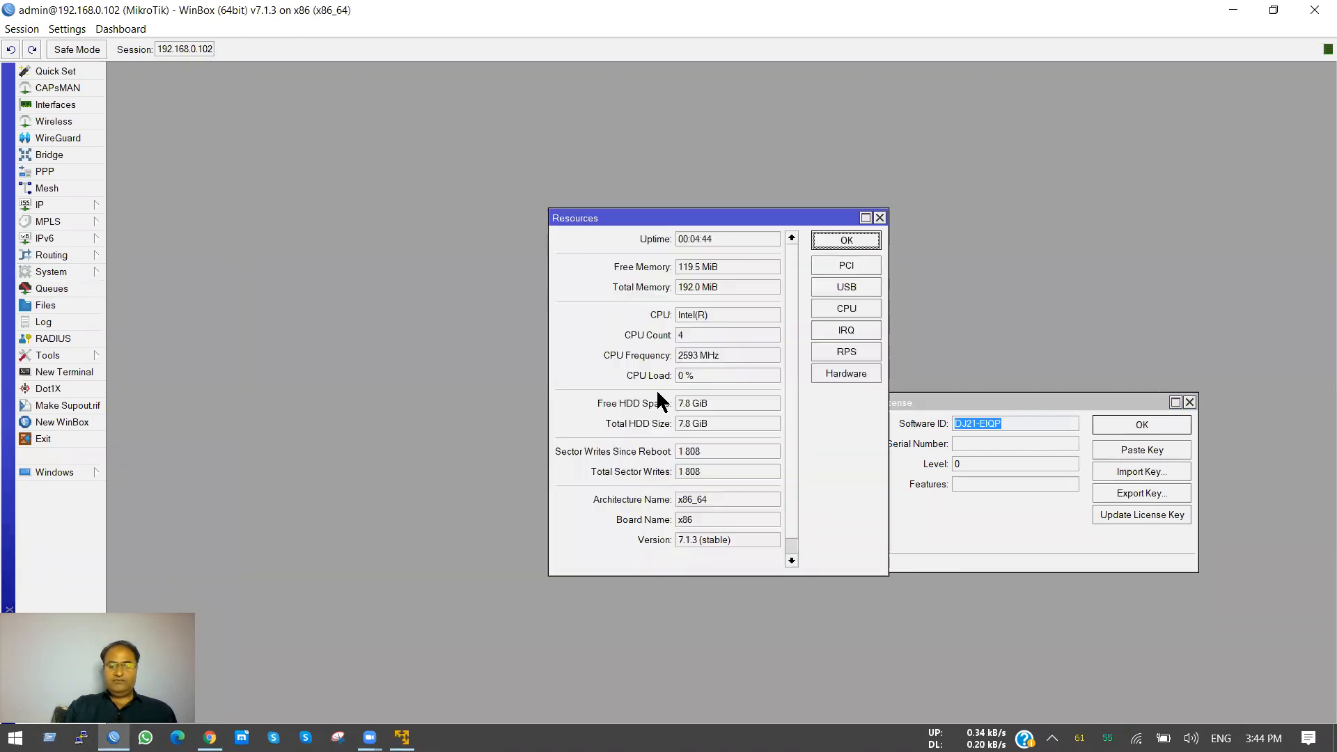
{"action": "double_click", "coordinate": [717, 497]}
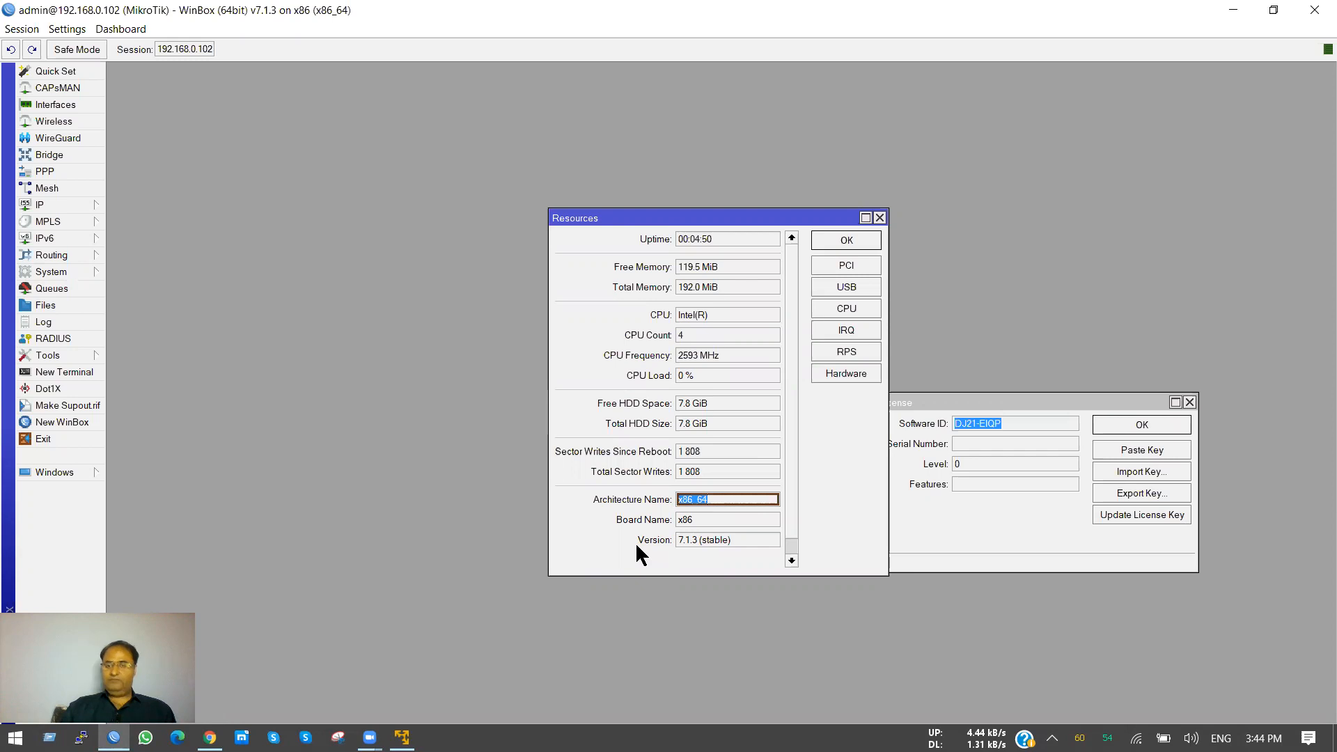
{"action": "left_click_drag", "start_coordinate": [828, 217], "coordinate": [433, 166]}
{"action": "left_click", "coordinate": [587, 198]}
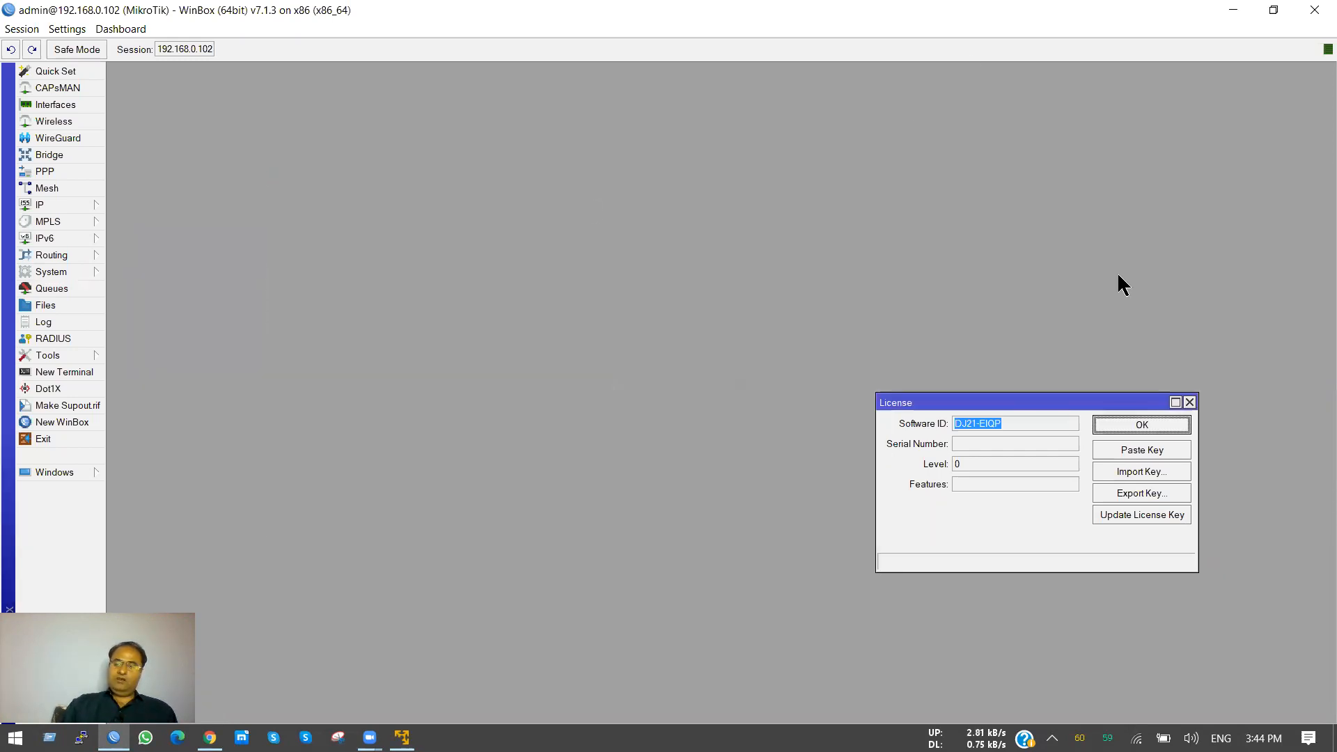
Examine the license level in the router's license details
{"action": "left_click", "coordinate": [986, 480]}
{"action": "left_click", "coordinate": [980, 466]}
{"action": "double_click", "coordinate": [979, 464]}
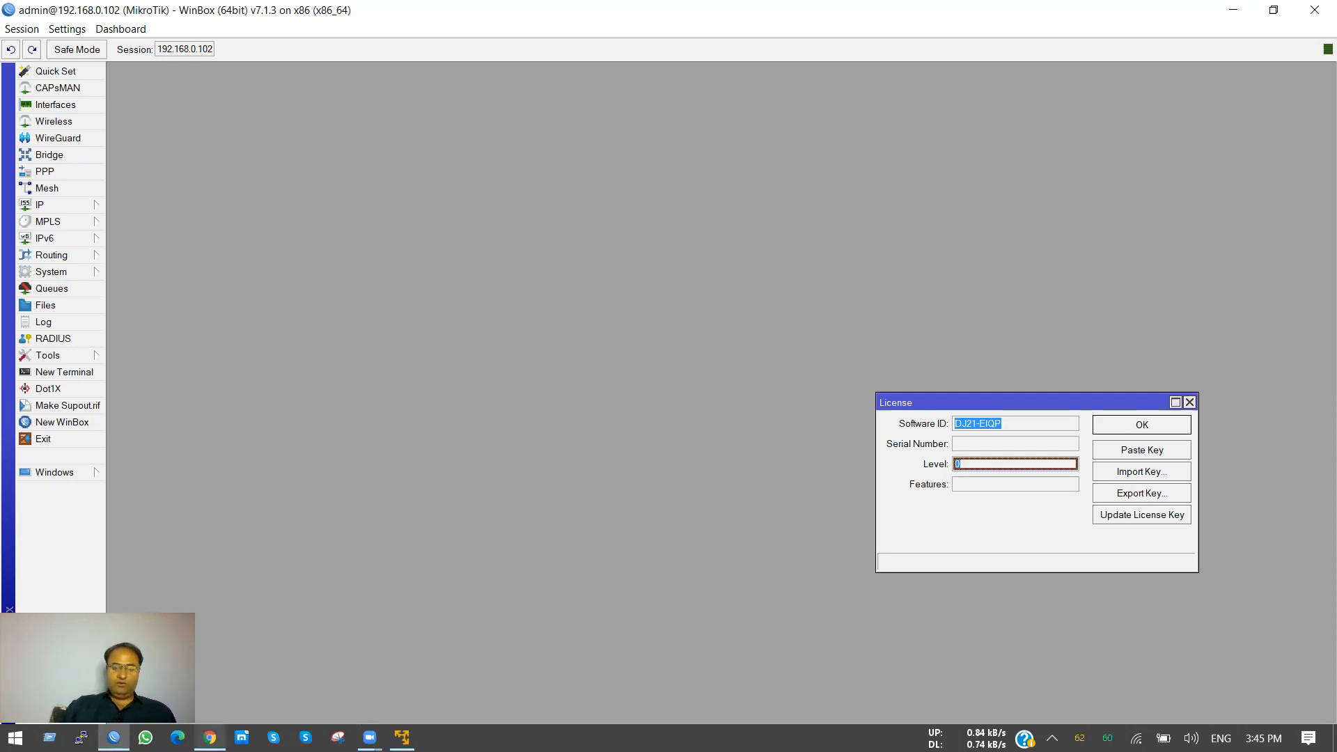
Switch to Chrome and open the account page of the MikroTik website
{"action": "key", "text": "alt+Tab"}
{"action": "left_click", "coordinate": [1062, 103]}
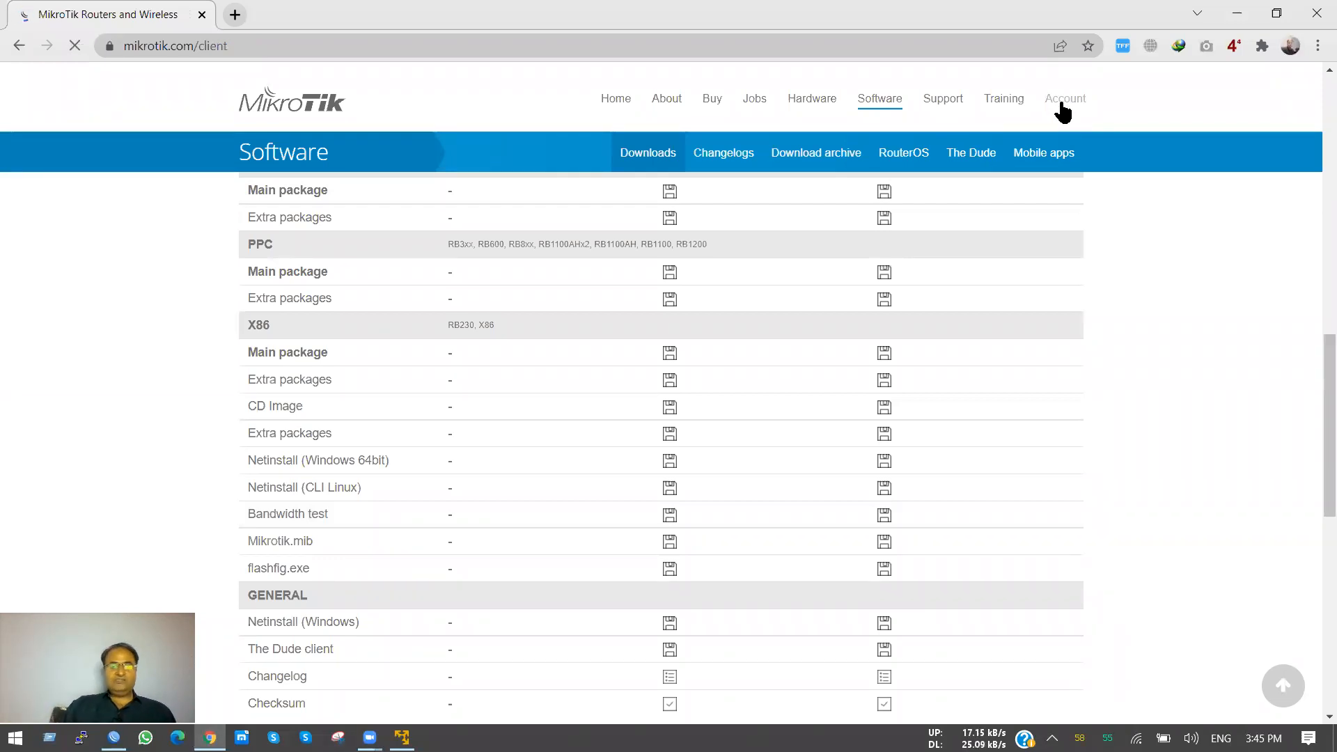
{"action": "scroll", "coordinate": [479, 553], "scroll_direction": "down", "scroll_amount": 3}
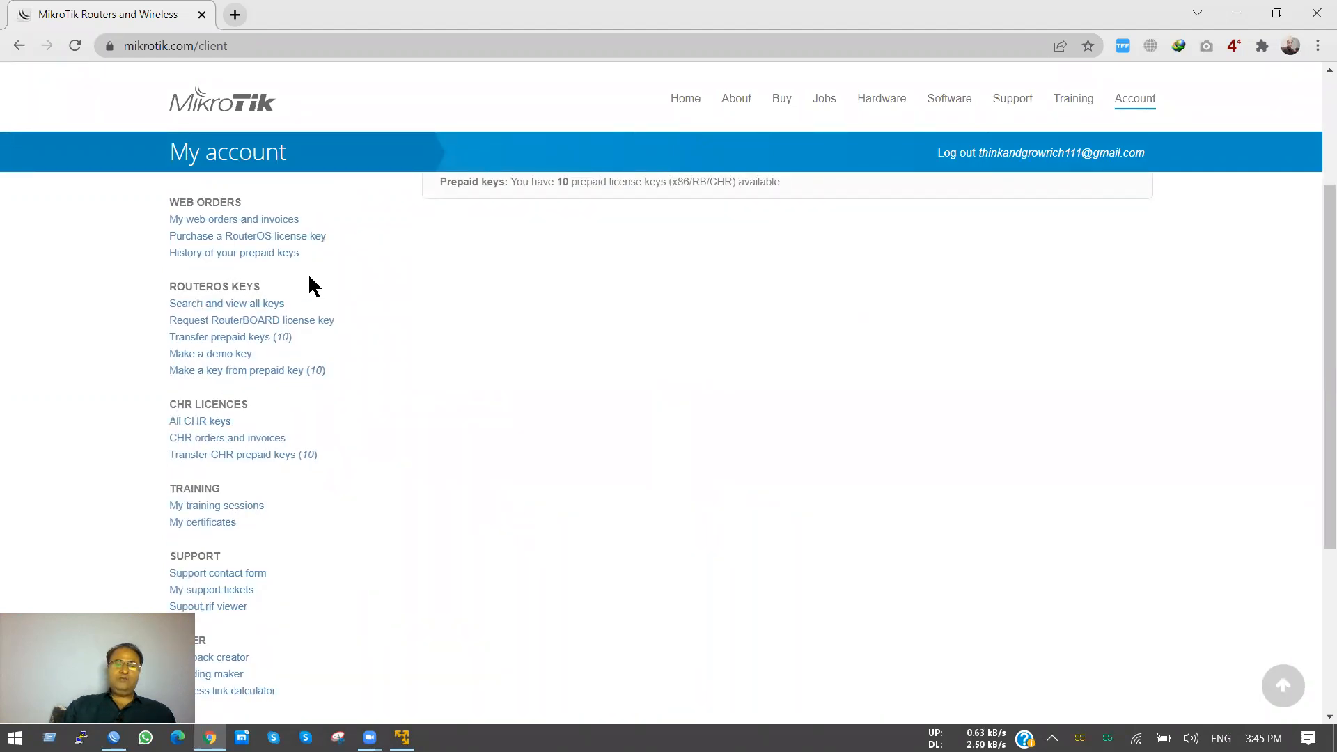
{"action": "scroll", "coordinate": [335, 336], "scroll_direction": "up", "scroll_amount": 2}
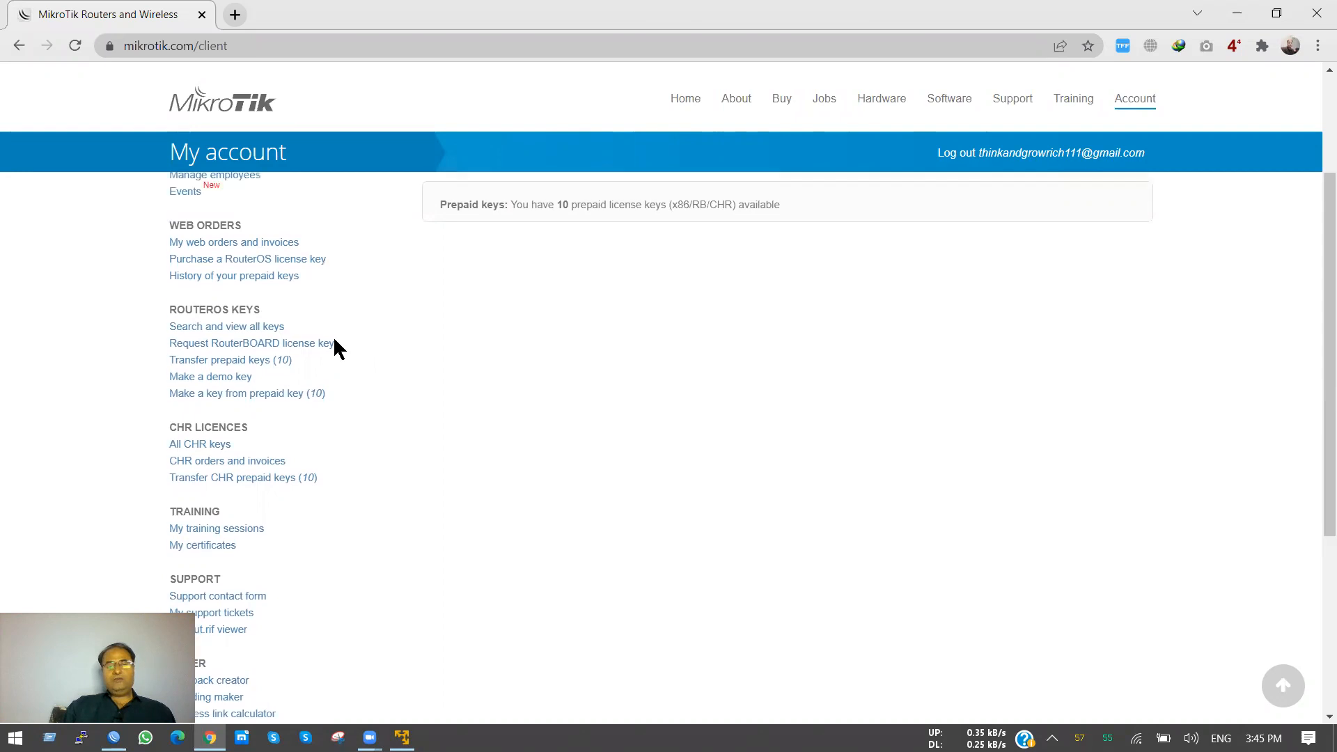
{"action": "scroll", "coordinate": [335, 342], "scroll_direction": "down", "scroll_amount": 1}
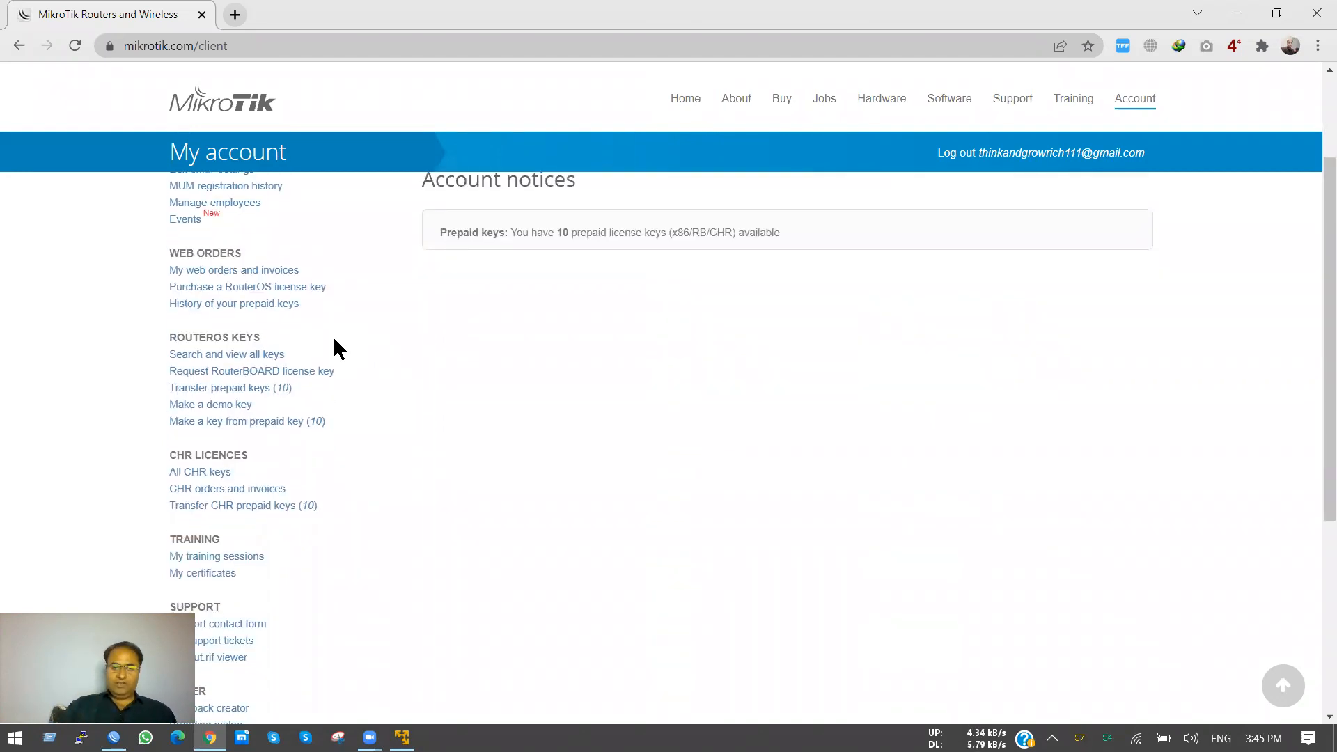
Review the purchase options for a RouterOS license key and the account's history of received prepaid keys
{"action": "left_click", "coordinate": [273, 288]}
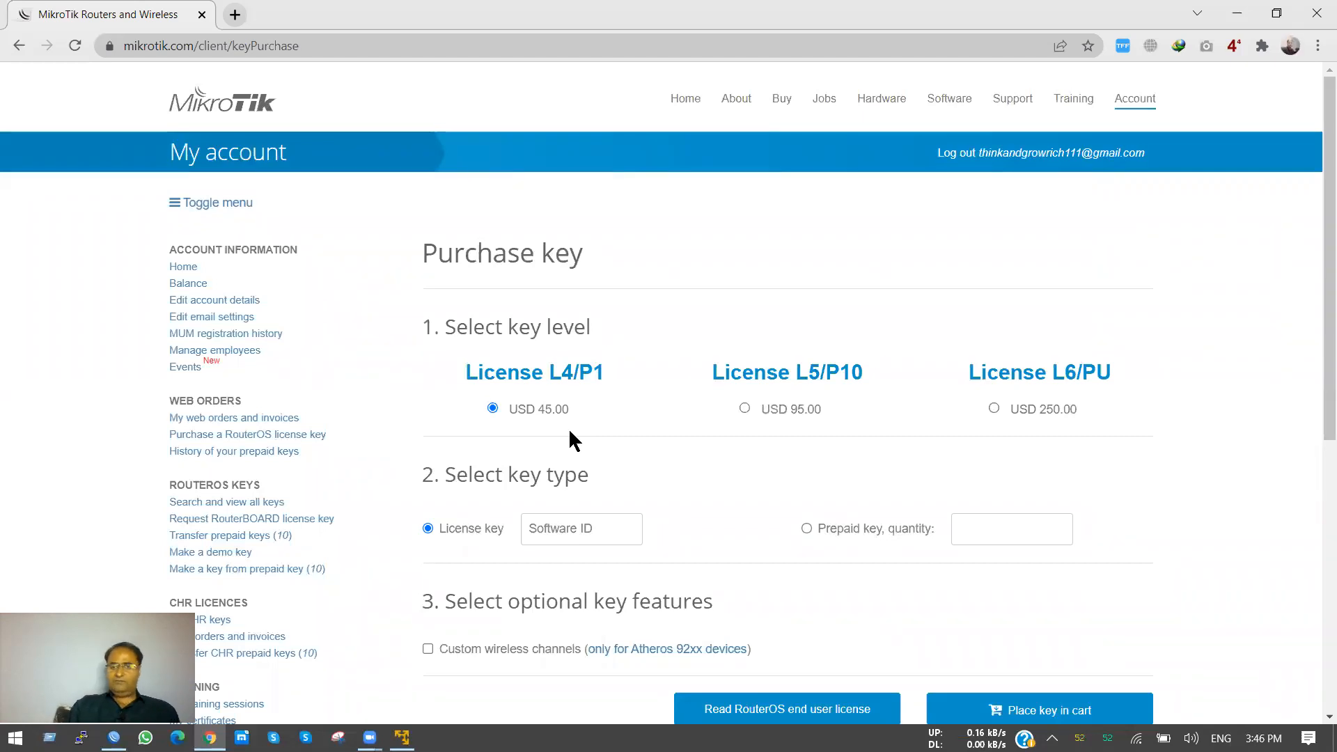
{"action": "scroll", "coordinate": [570, 433], "scroll_direction": "down", "scroll_amount": 3}
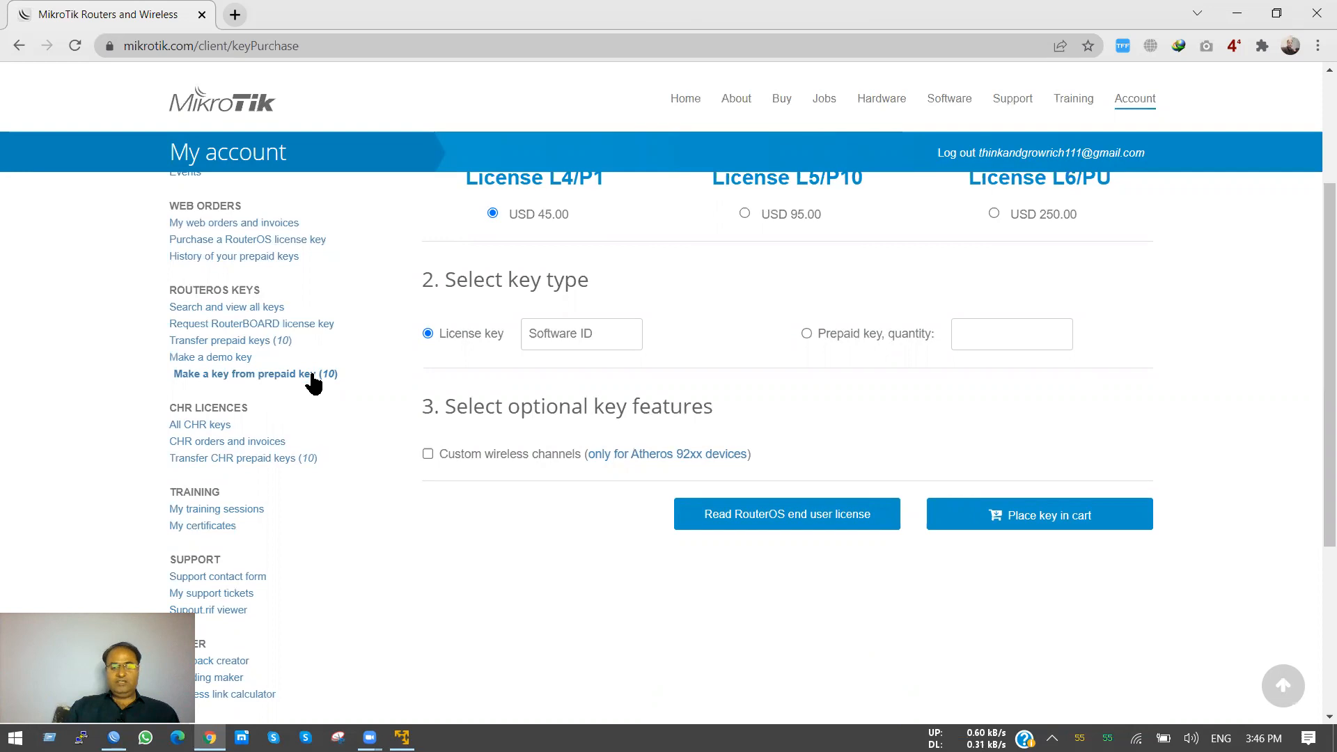
{"action": "left_click", "coordinate": [282, 271]}
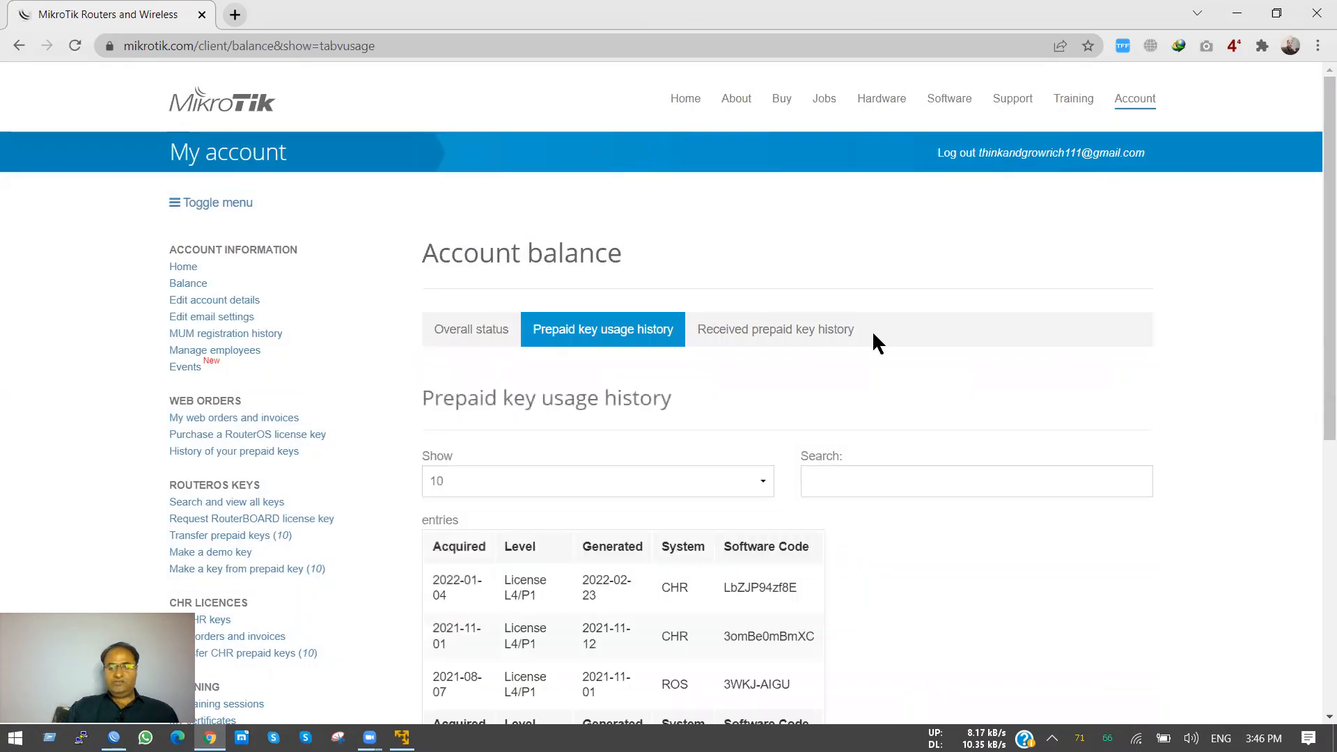
{"action": "left_click", "coordinate": [791, 340]}
{"action": "scroll", "coordinate": [680, 606], "scroll_direction": "down", "scroll_amount": 4}
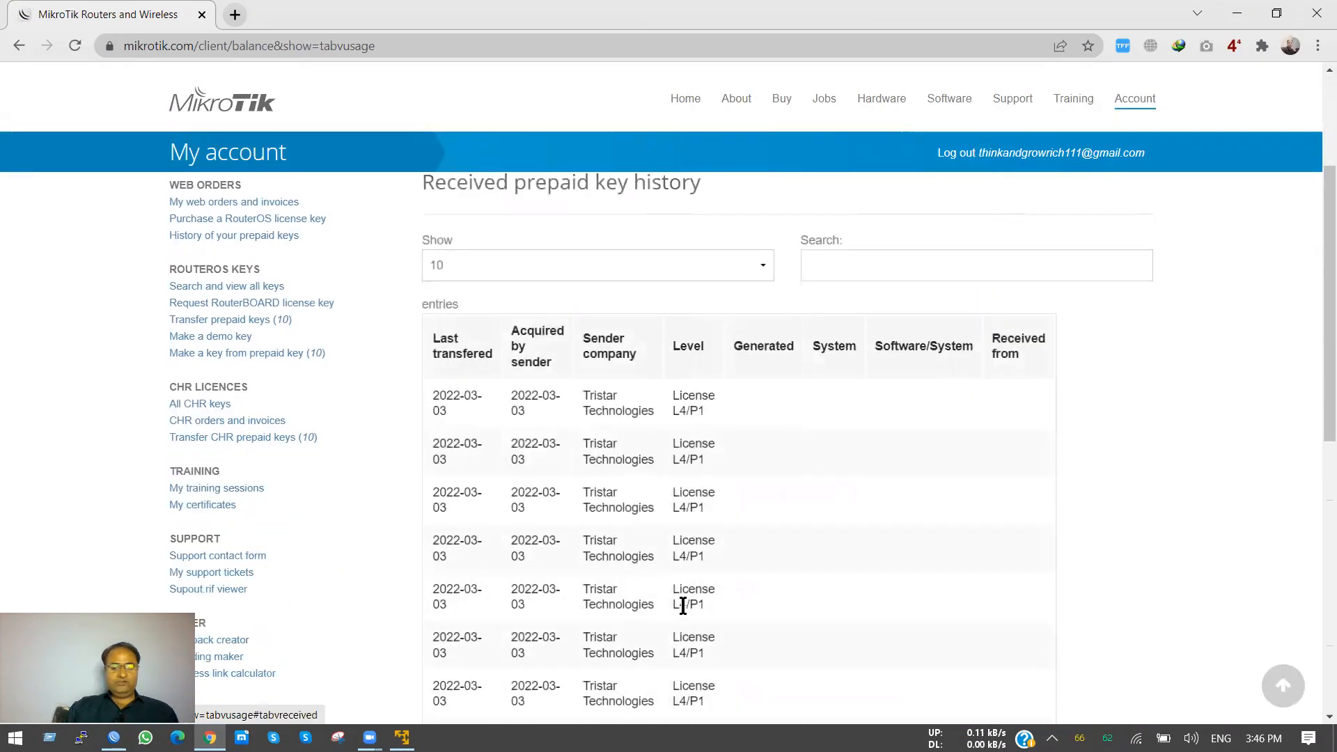
{"action": "left_click_drag", "start_coordinate": [651, 373], "coordinate": [711, 373]}
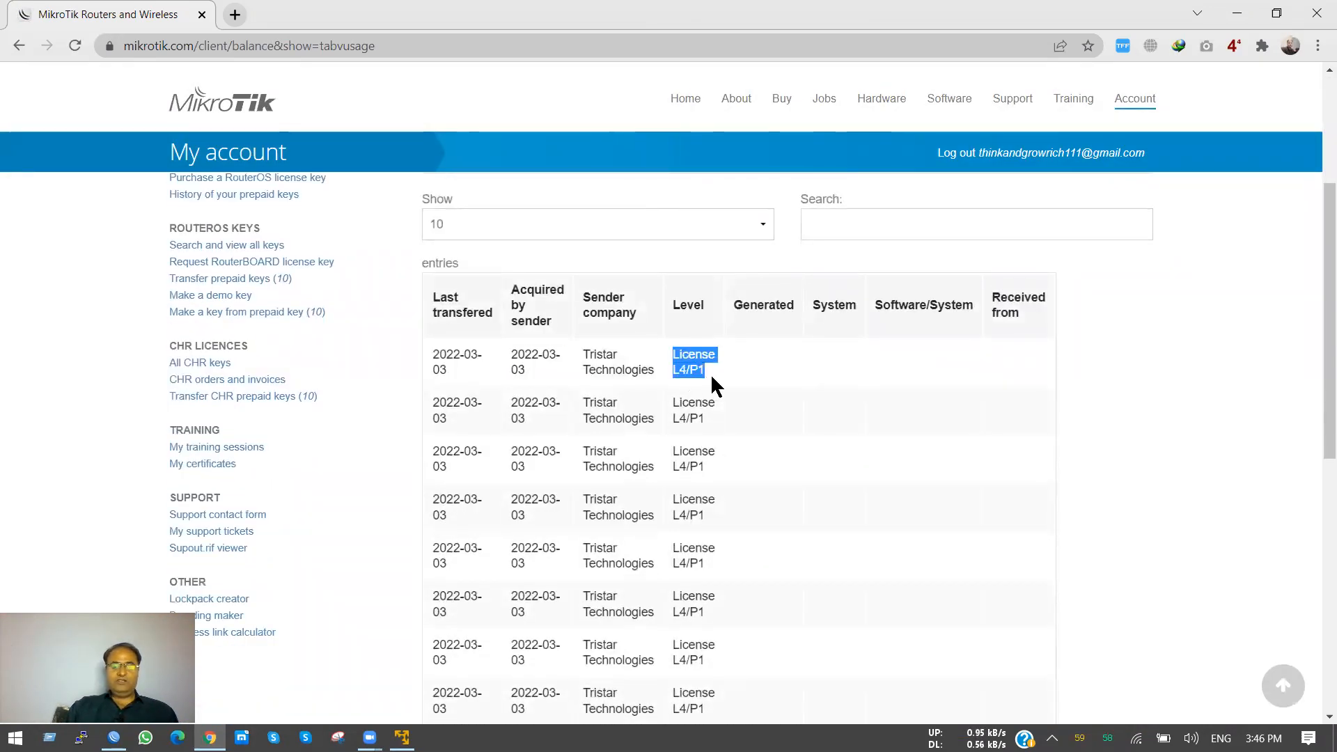
{"action": "left_click", "coordinate": [774, 457]}
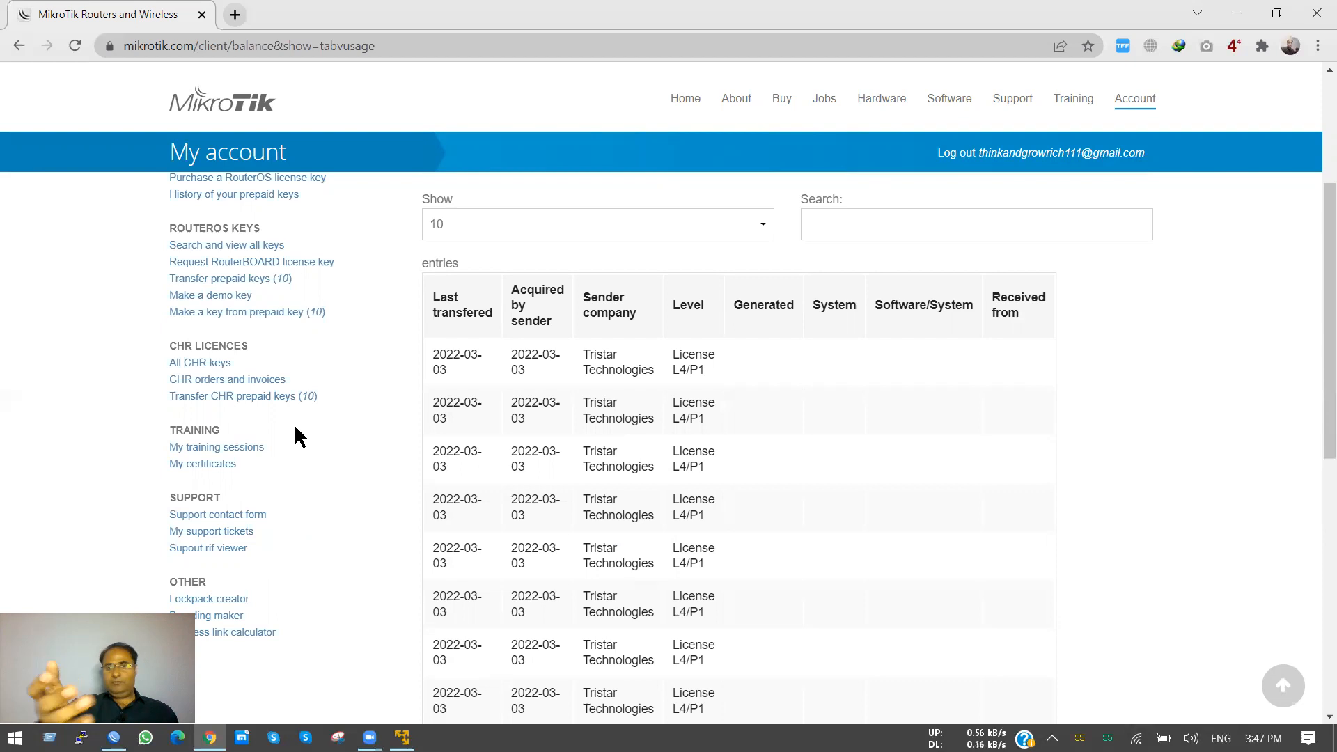
Open the form for making a demo key and go to its Software ID entry
{"action": "left_click", "coordinate": [236, 297]}
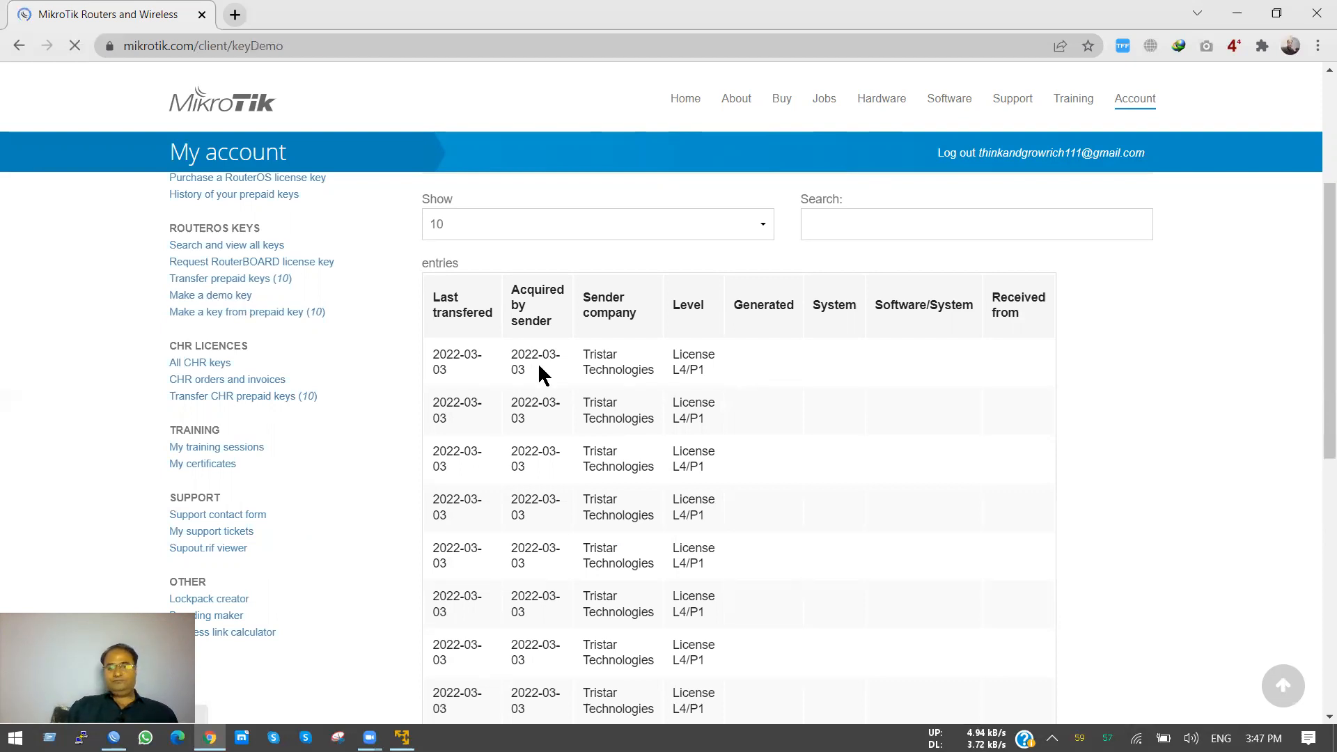
{"action": "scroll", "coordinate": [538, 362], "scroll_direction": "down", "scroll_amount": 3}
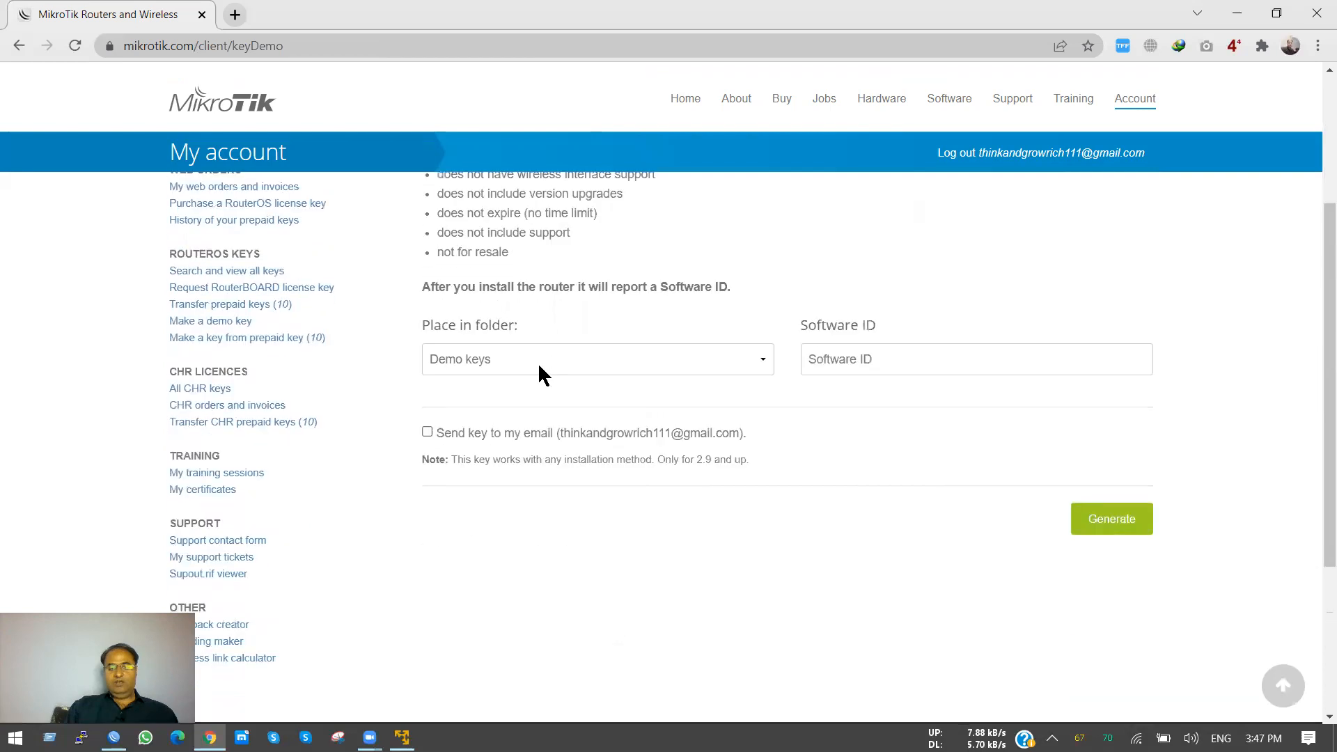
{"action": "left_click", "coordinate": [981, 358]}
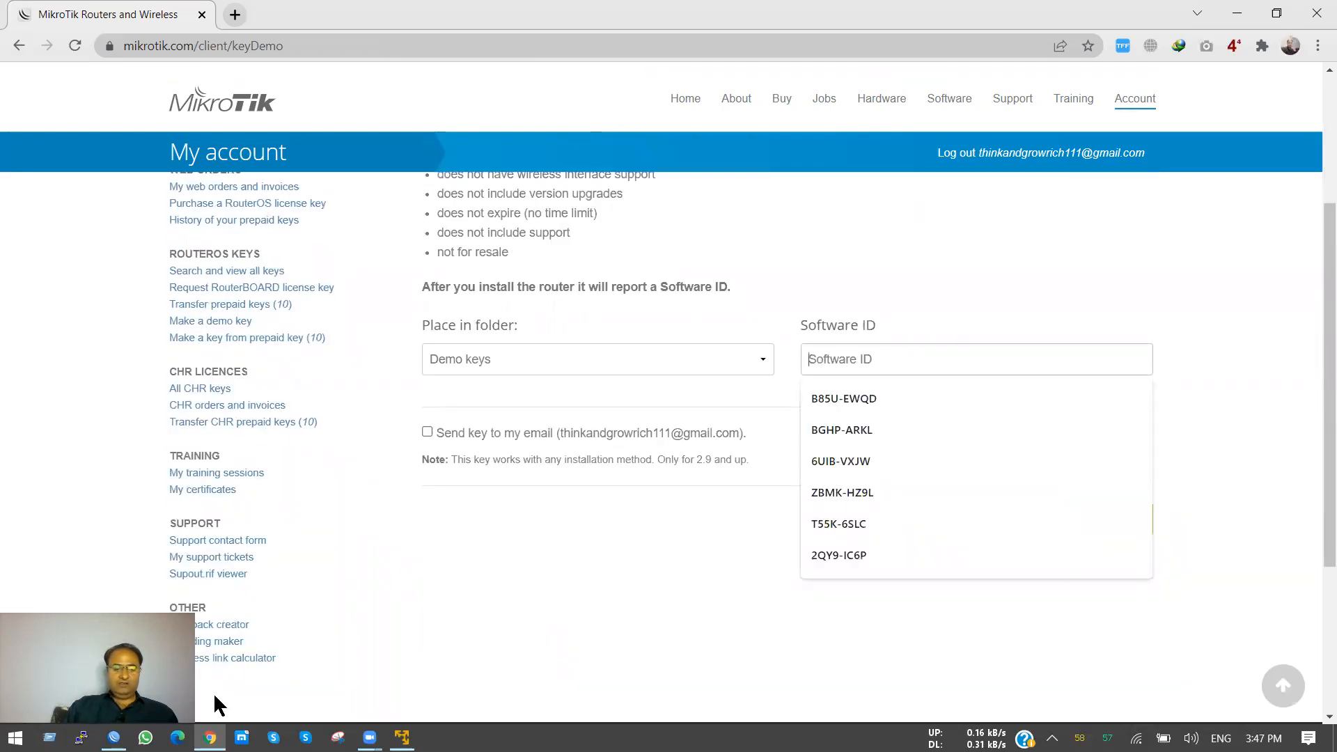
Switch to WinBox, reopen the router's license details, and copy the Software ID
{"action": "left_click", "coordinate": [114, 737]}
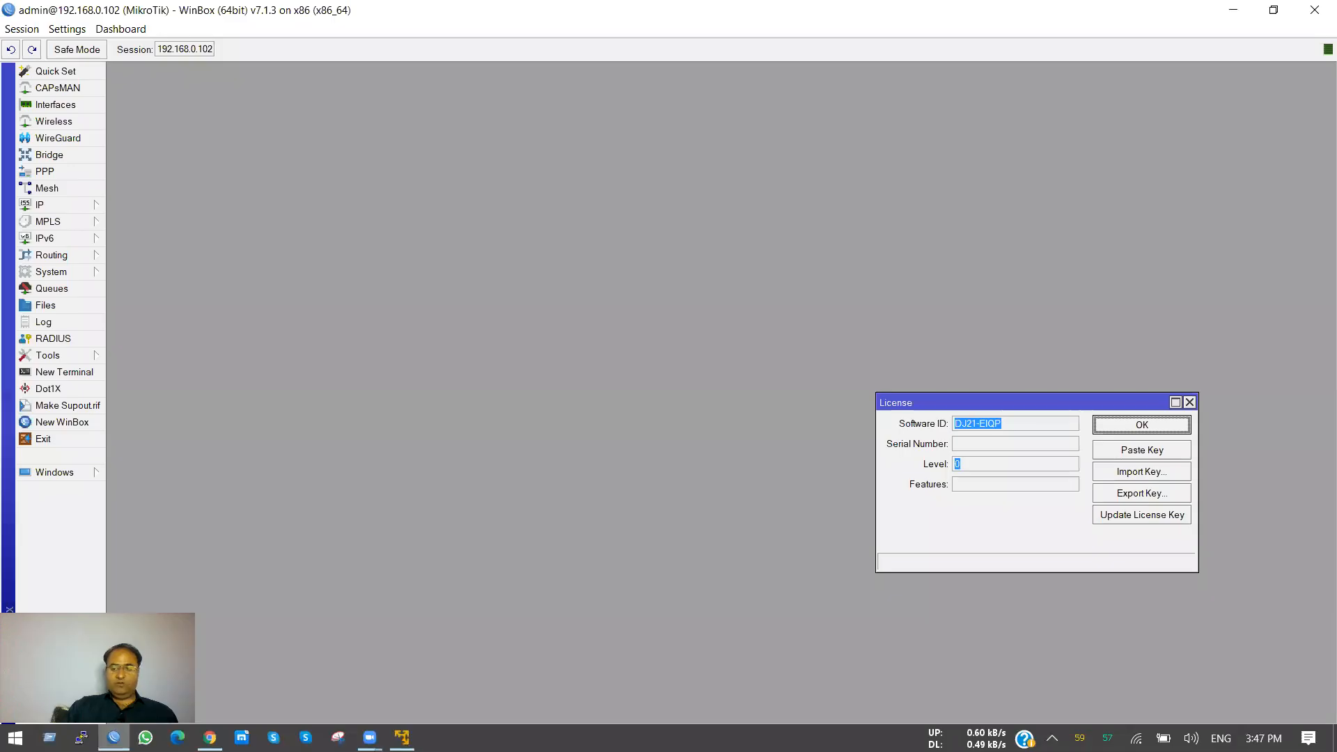
{"action": "left_click", "coordinate": [1017, 421]}
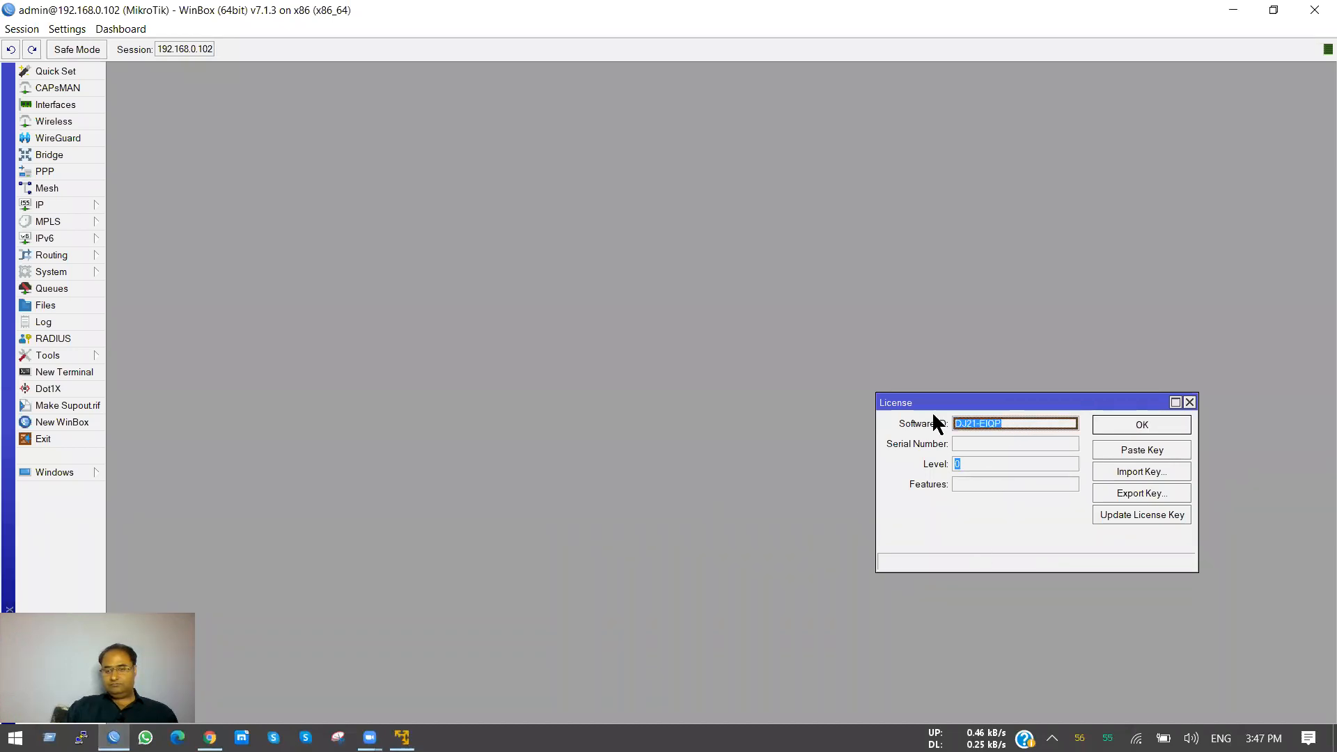
{"action": "left_click", "coordinate": [970, 441]}
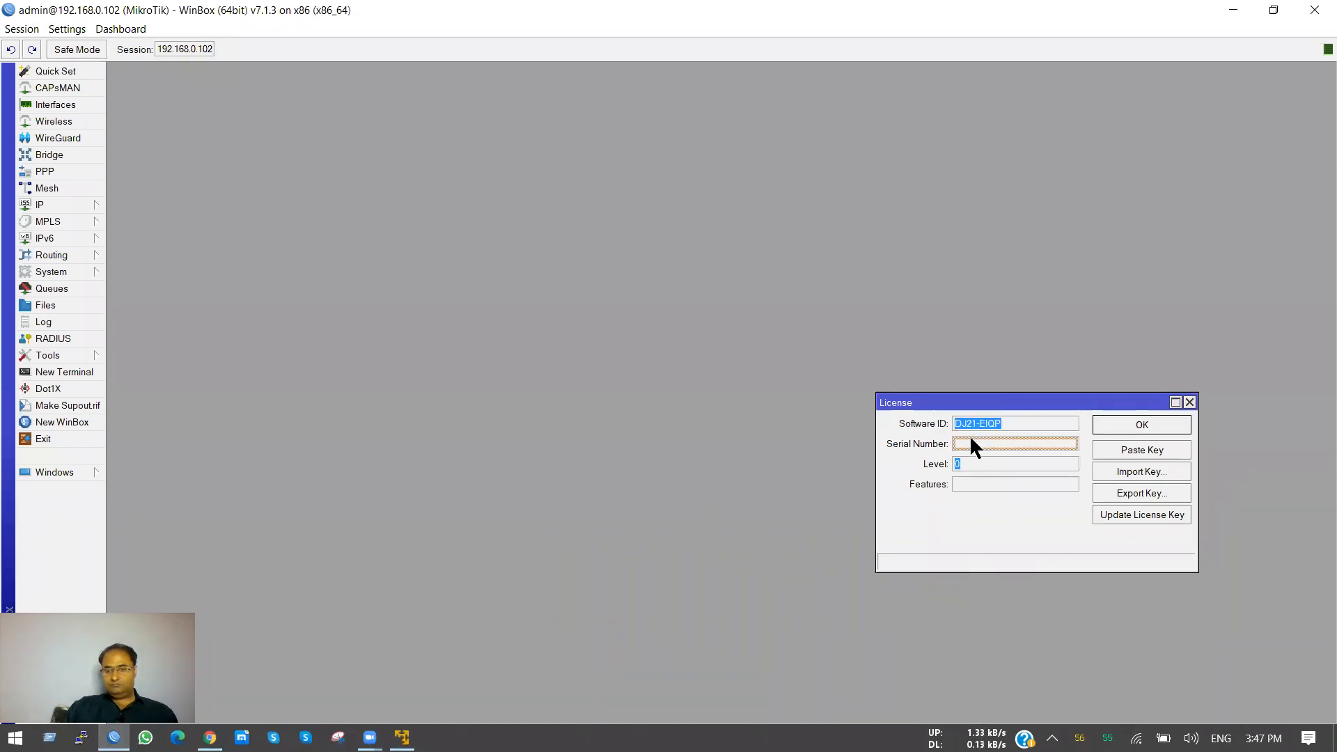
{"action": "left_click", "coordinate": [1190, 403]}
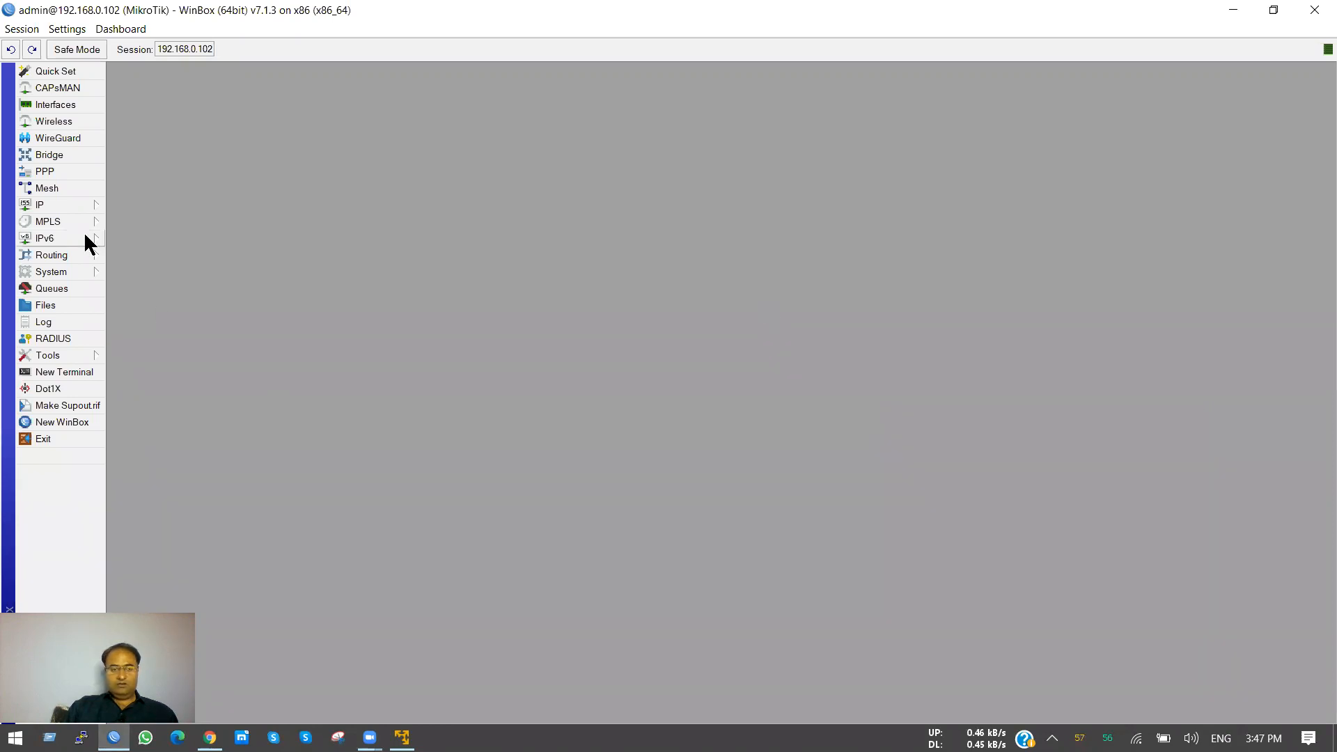
{"action": "left_click", "coordinate": [72, 272]}
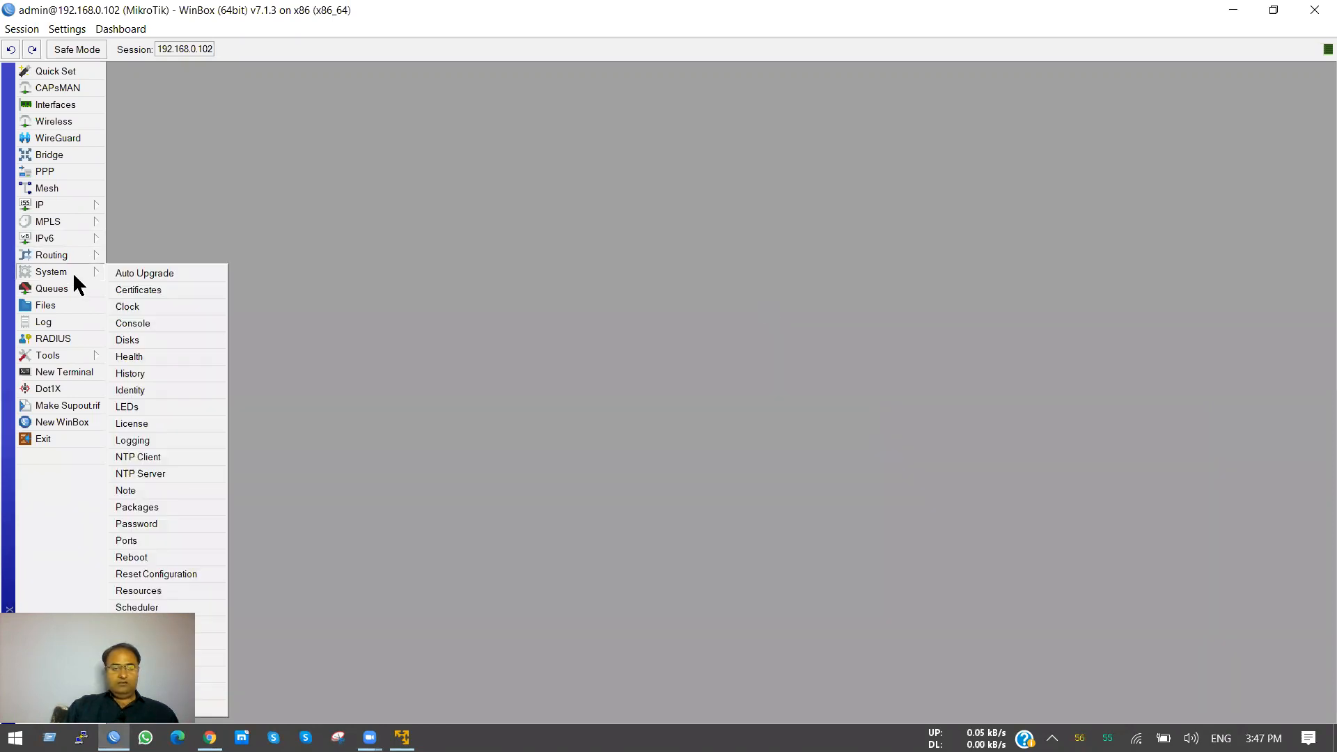
{"action": "left_click", "coordinate": [167, 420]}
{"action": "double_click", "coordinate": [982, 424]}
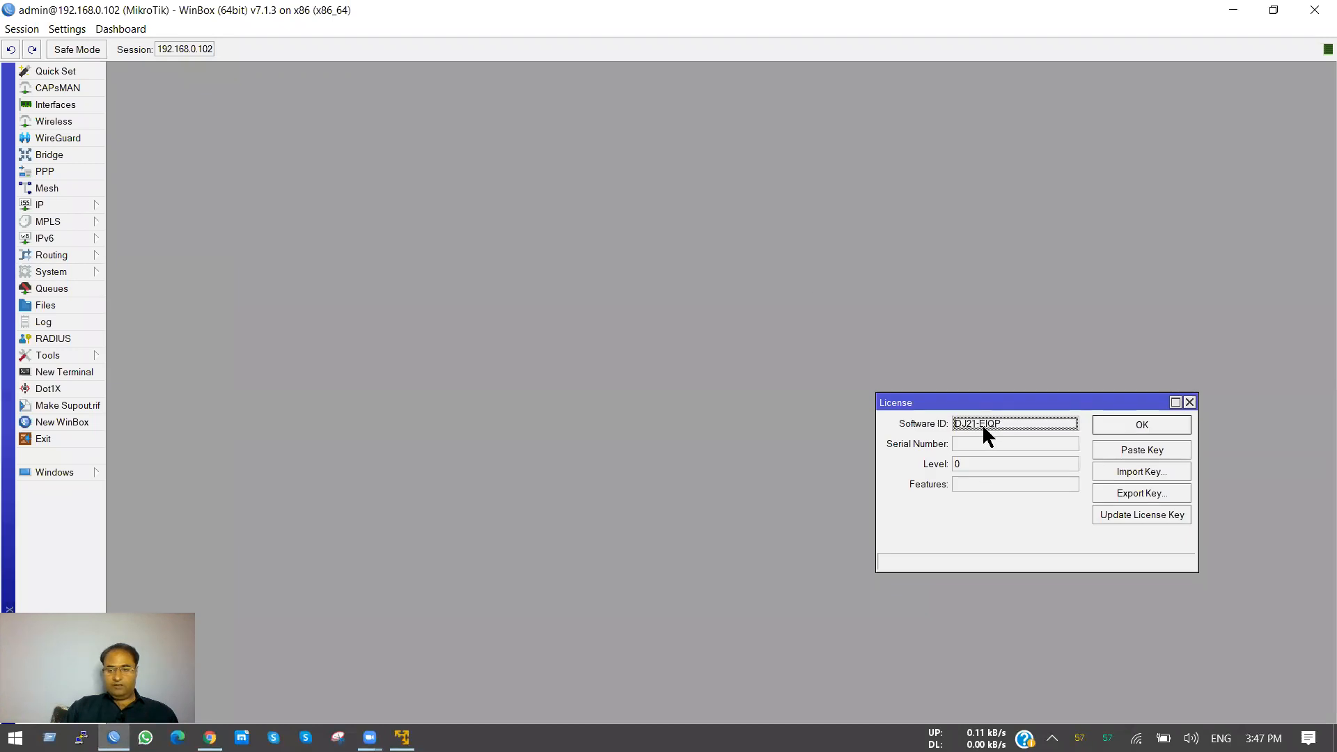
{"action": "right_click", "coordinate": [982, 422]}
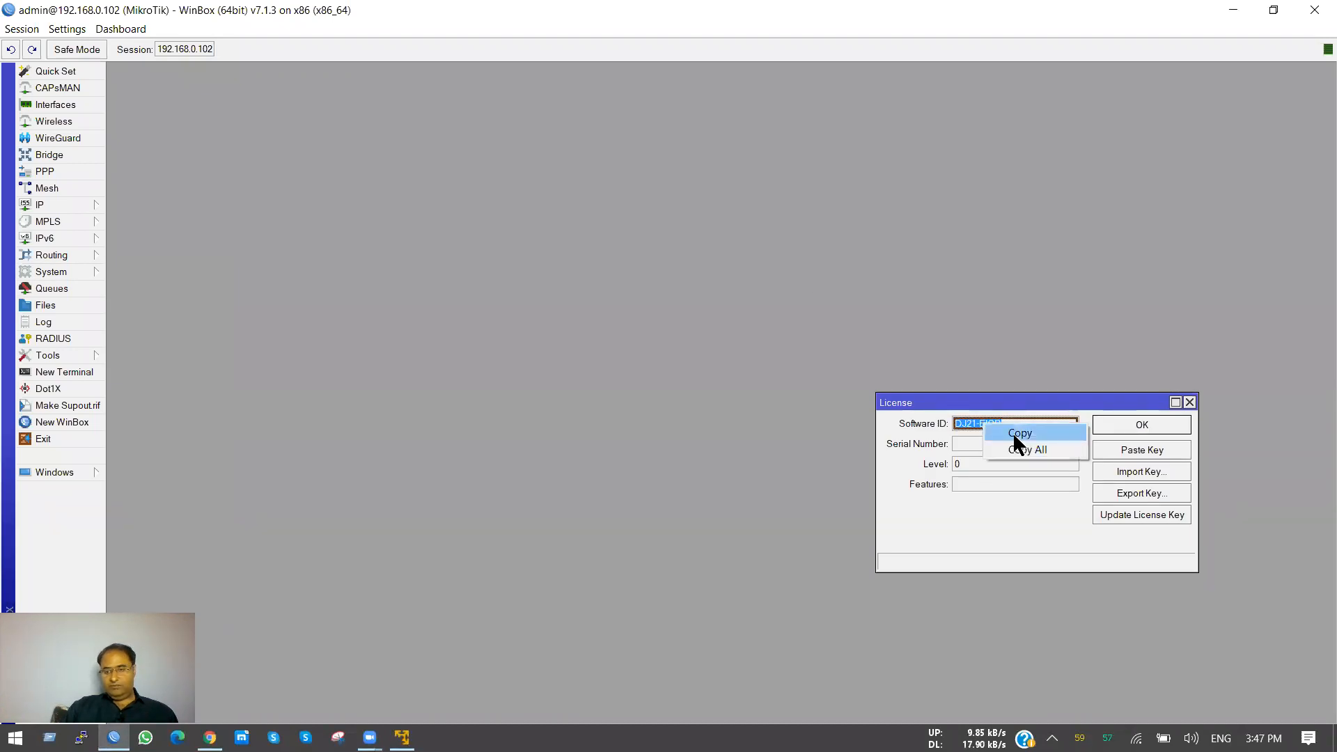
{"action": "left_click", "coordinate": [1013, 432]}
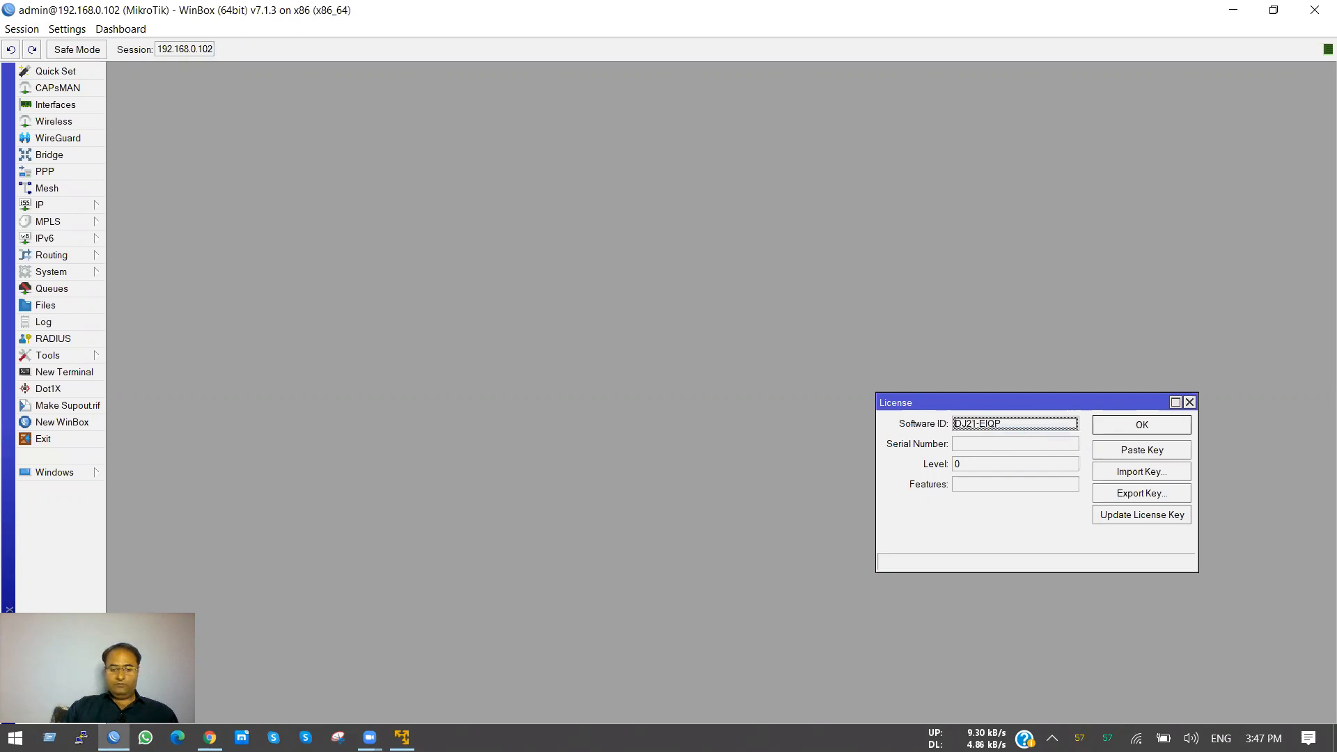
Switch to Chrome, paste the copied Software ID into the demo key form, and generate the key in the Demo keys folder
{"action": "key", "text": "alt+Tab"}
{"action": "left_click", "coordinate": [976, 355]}
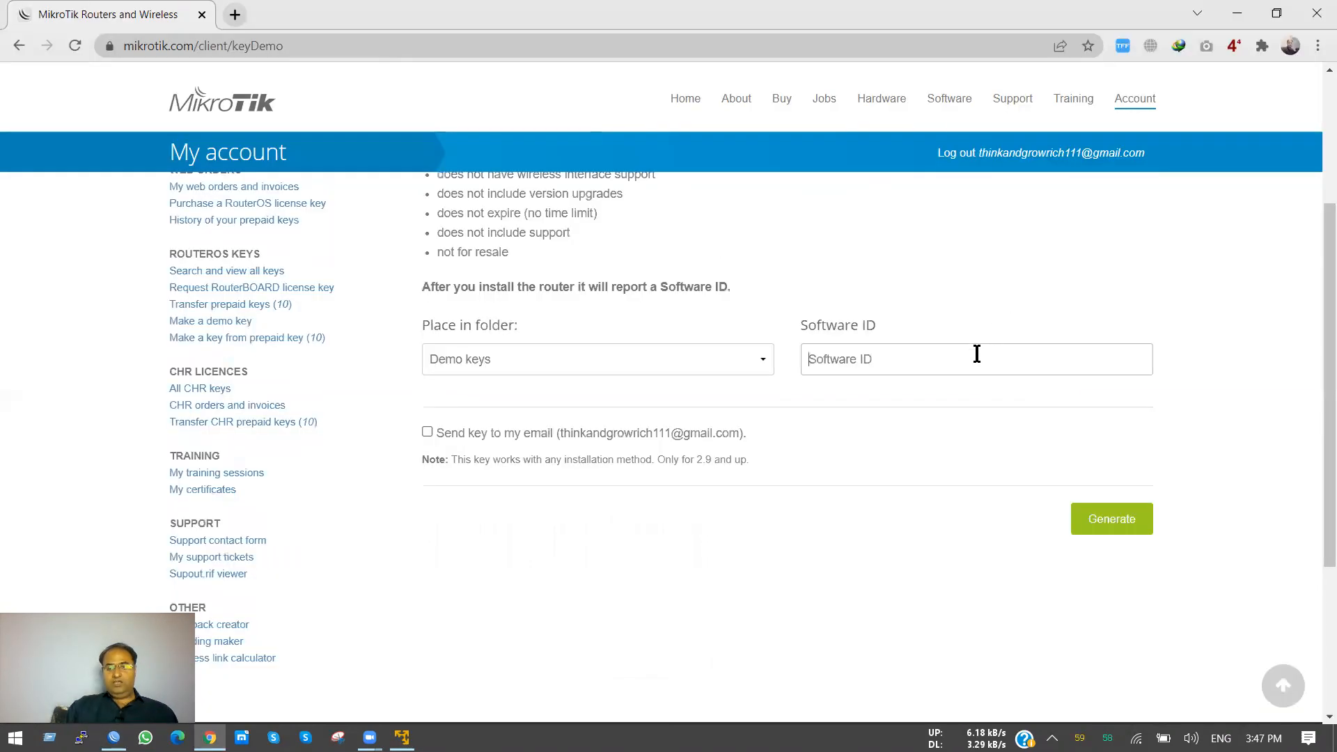
{"action": "right_click", "coordinate": [977, 352]}
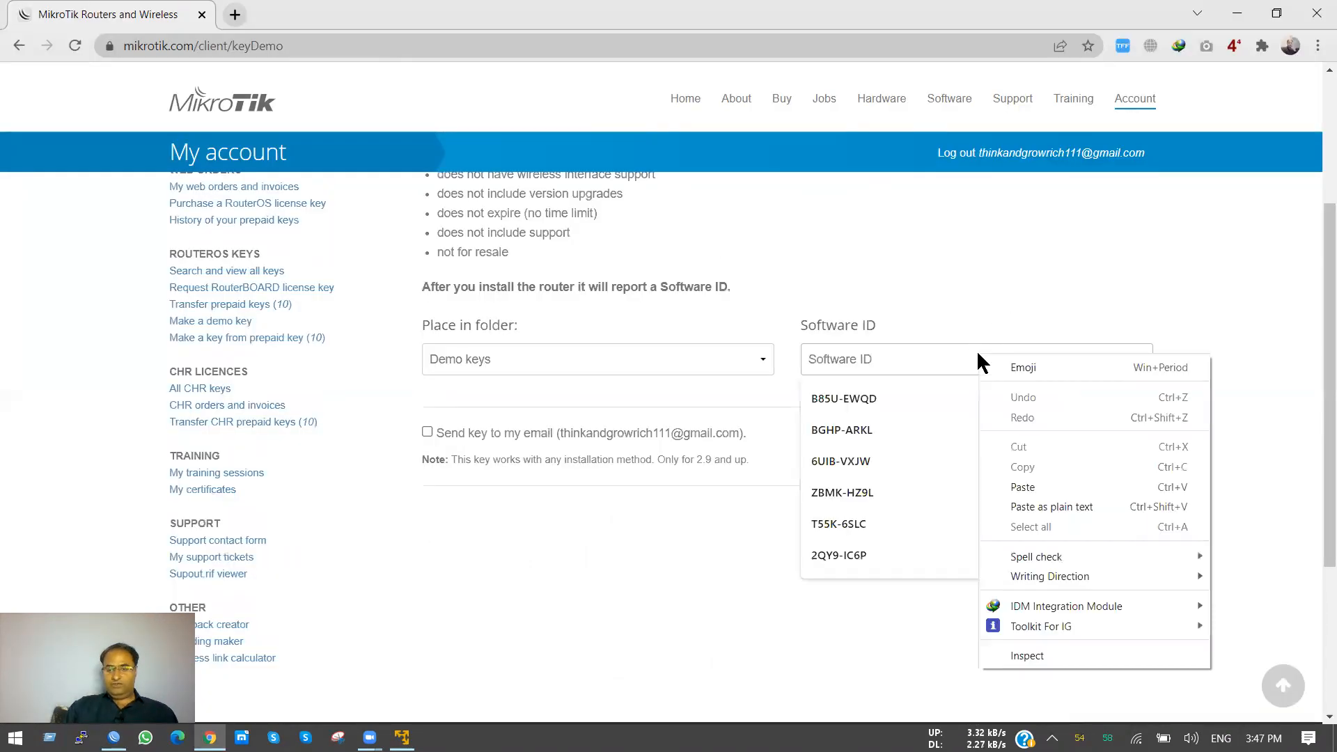
{"action": "left_click", "coordinate": [1028, 489]}
{"action": "left_click", "coordinate": [1114, 524]}
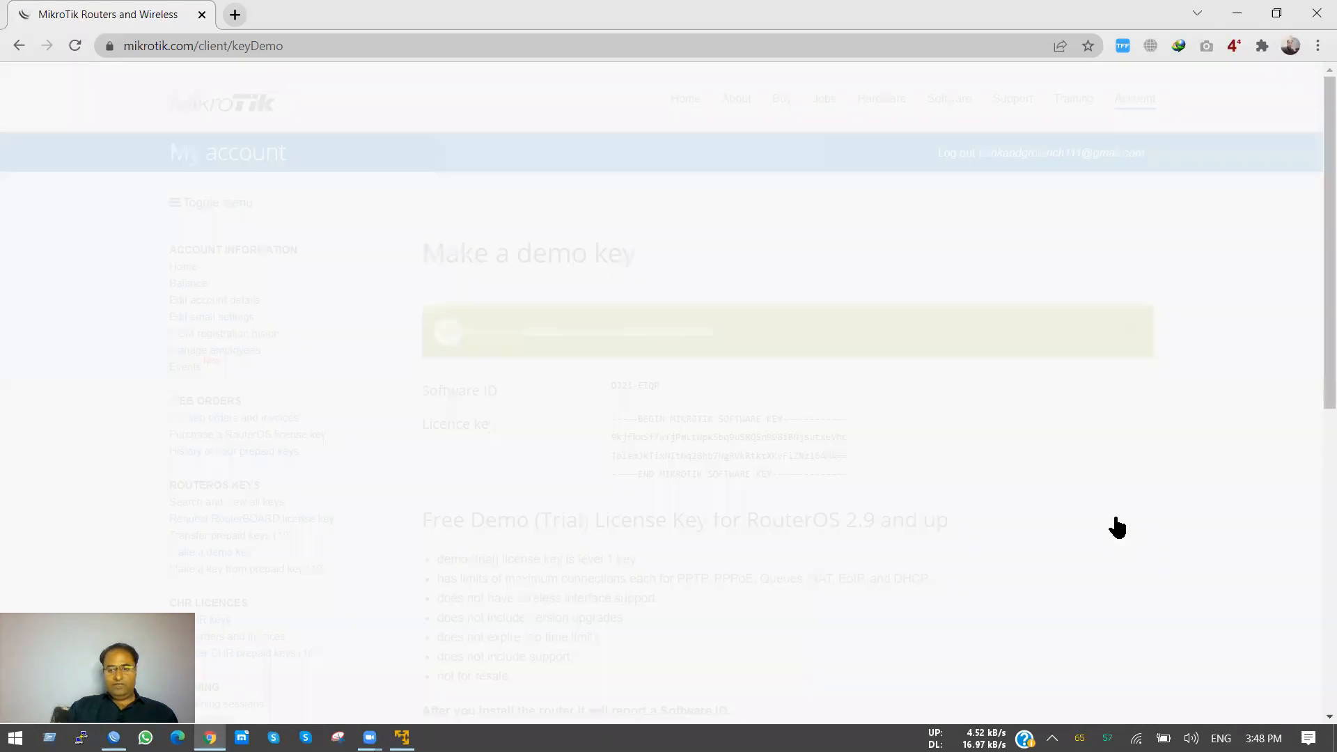
Copy the complete generated demo licence key, including its begin and end marker lines
{"action": "left_click_drag", "start_coordinate": [612, 419], "coordinate": [874, 479]}
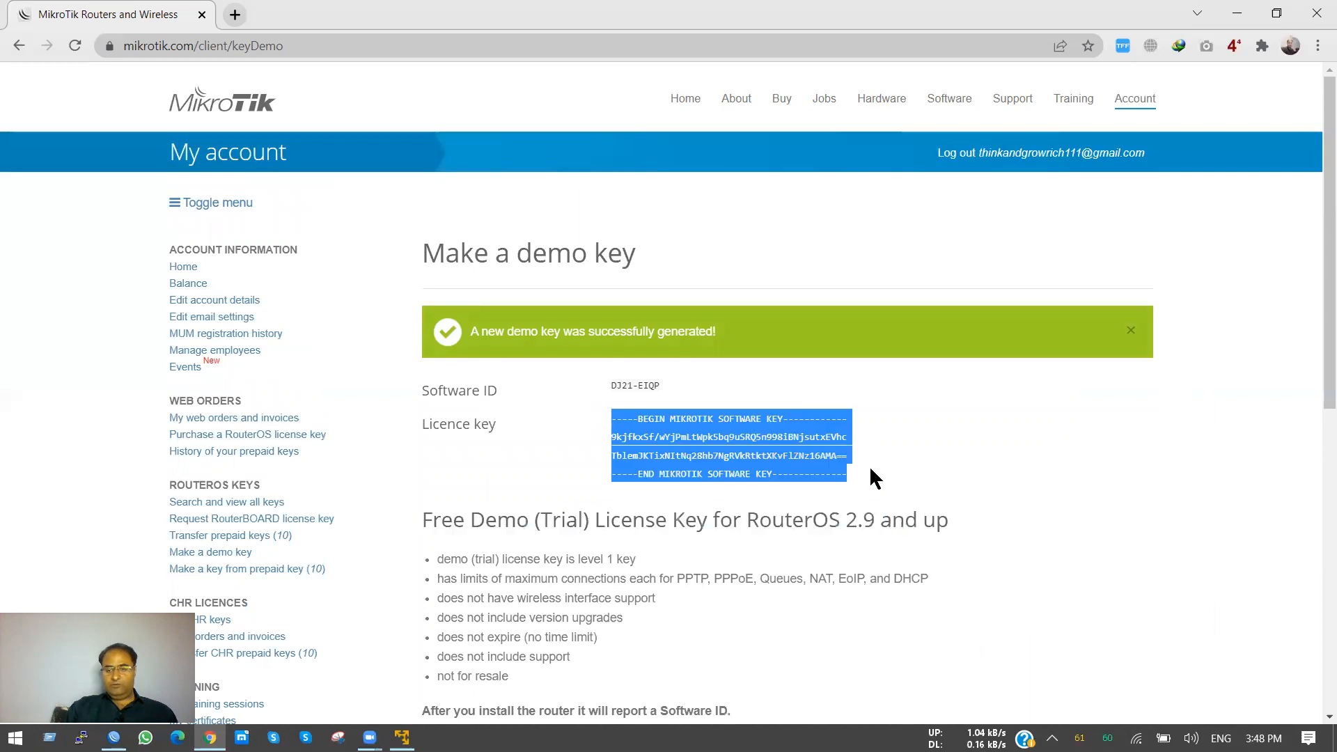
{"action": "right_click", "coordinate": [708, 439]}
{"action": "left_click", "coordinate": [752, 451]}
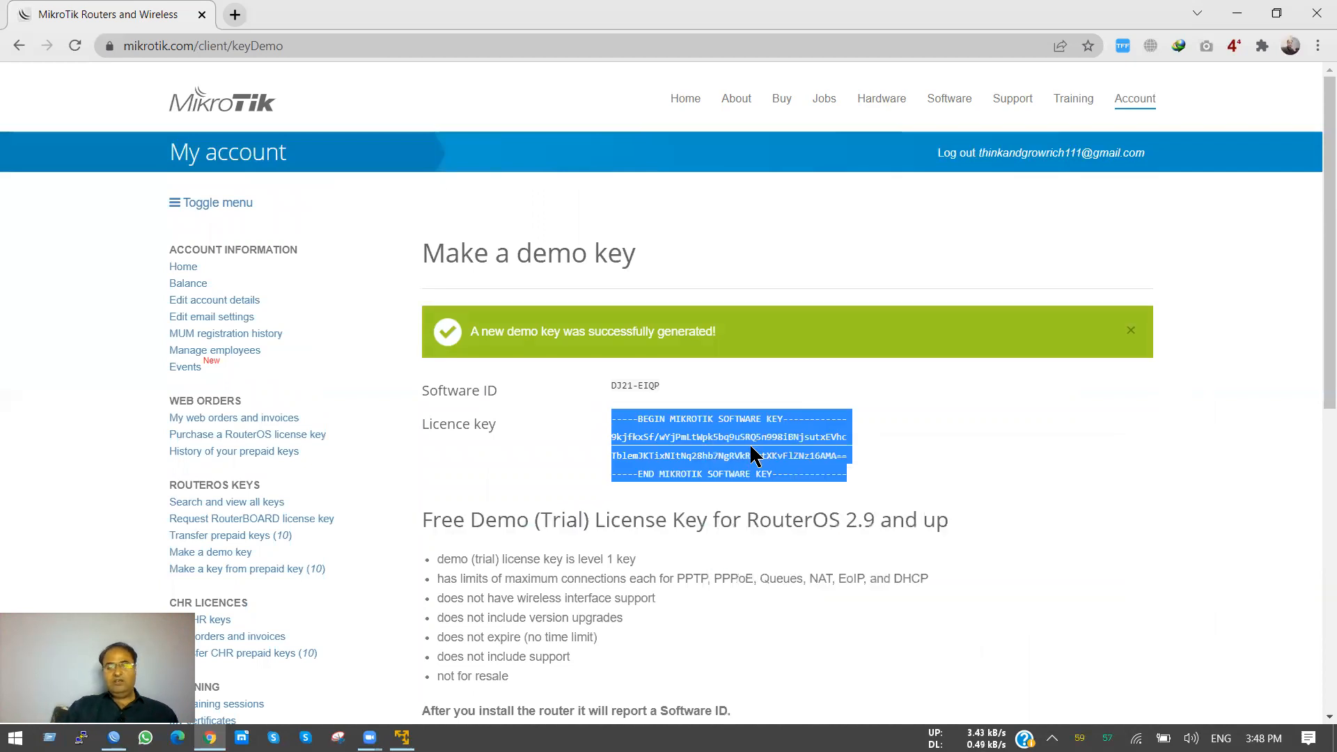
Open the form for making a key from a prepaid key and examine its Software ID suggestions
{"action": "scroll", "coordinate": [430, 508], "scroll_direction": "down", "scroll_amount": 3}
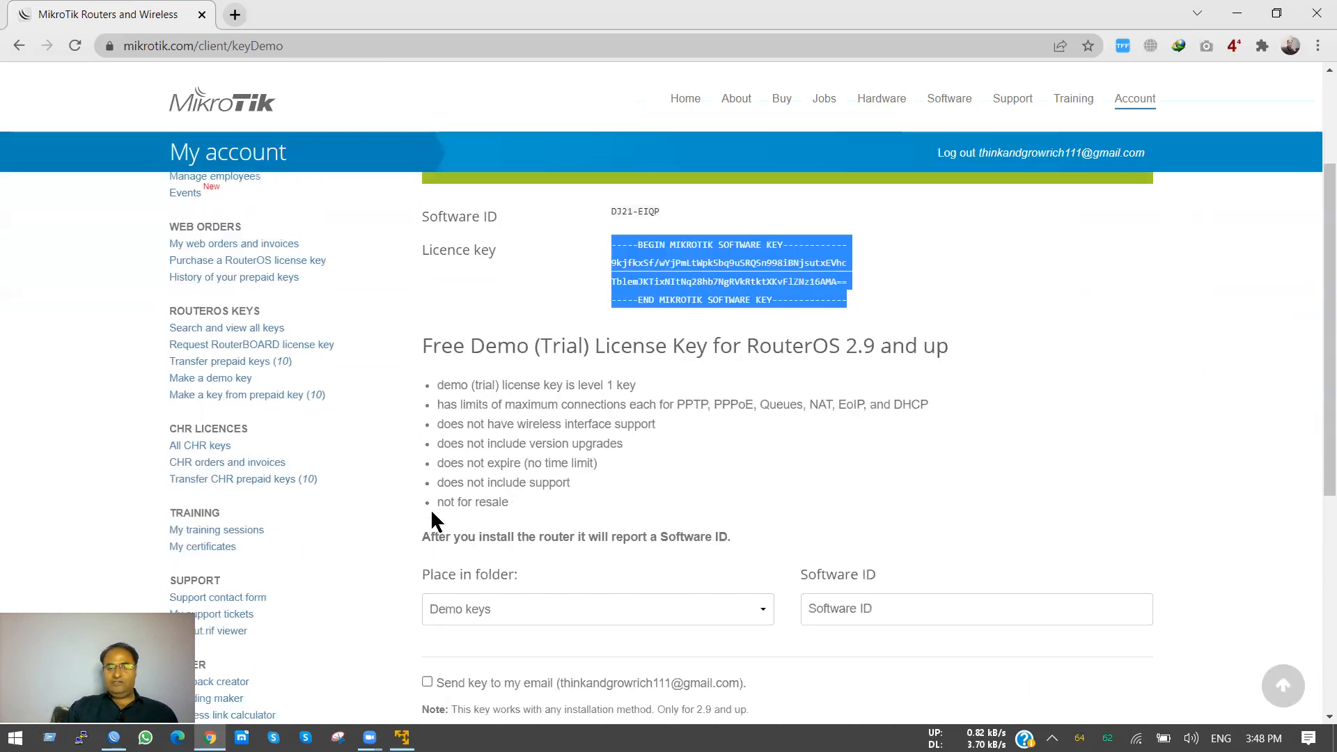
{"action": "left_click", "coordinate": [271, 391]}
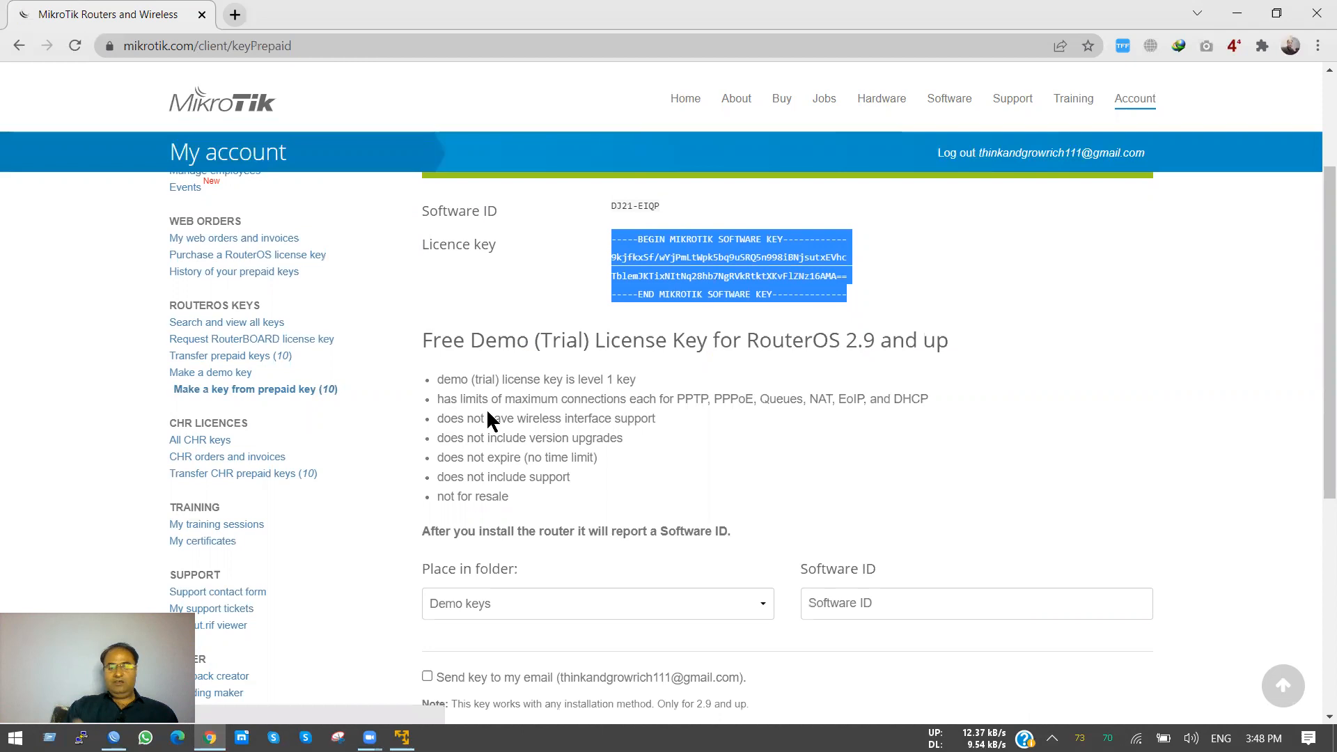
{"action": "left_click", "coordinate": [934, 352]}
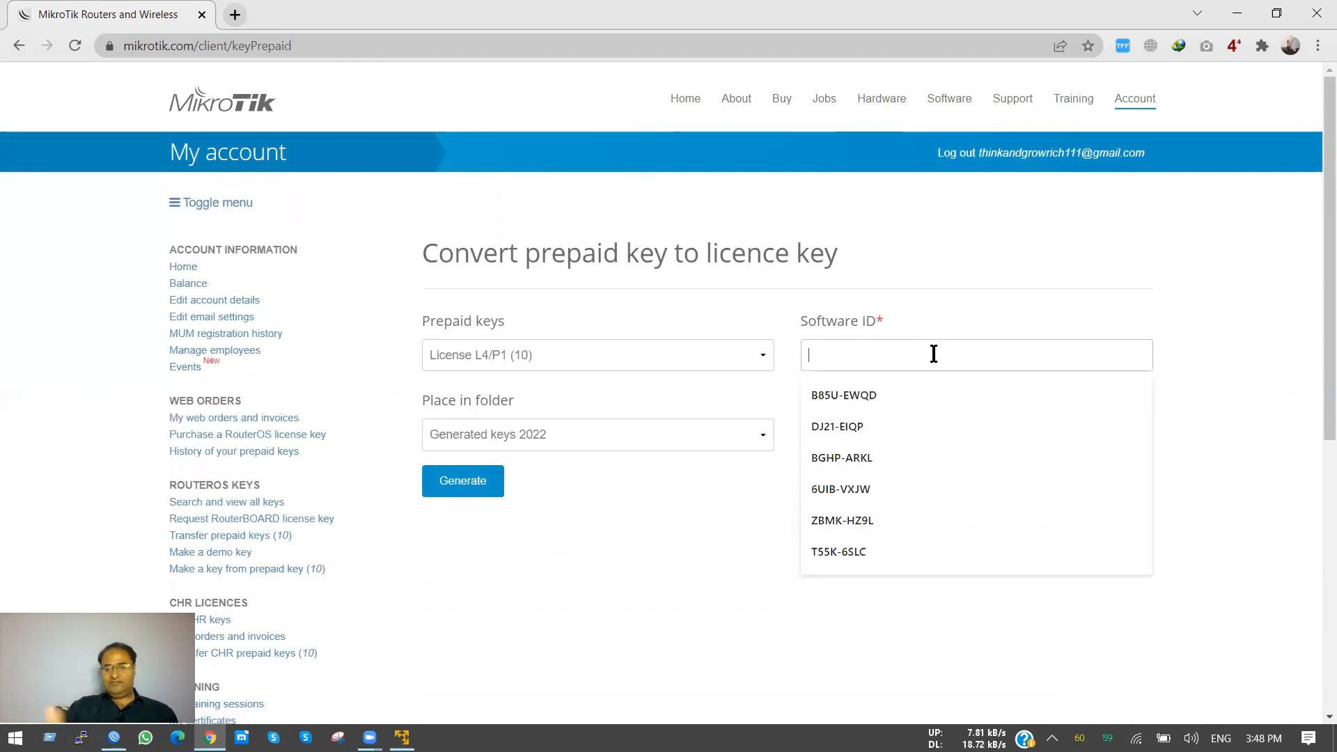
{"action": "left_click", "coordinate": [737, 473]}
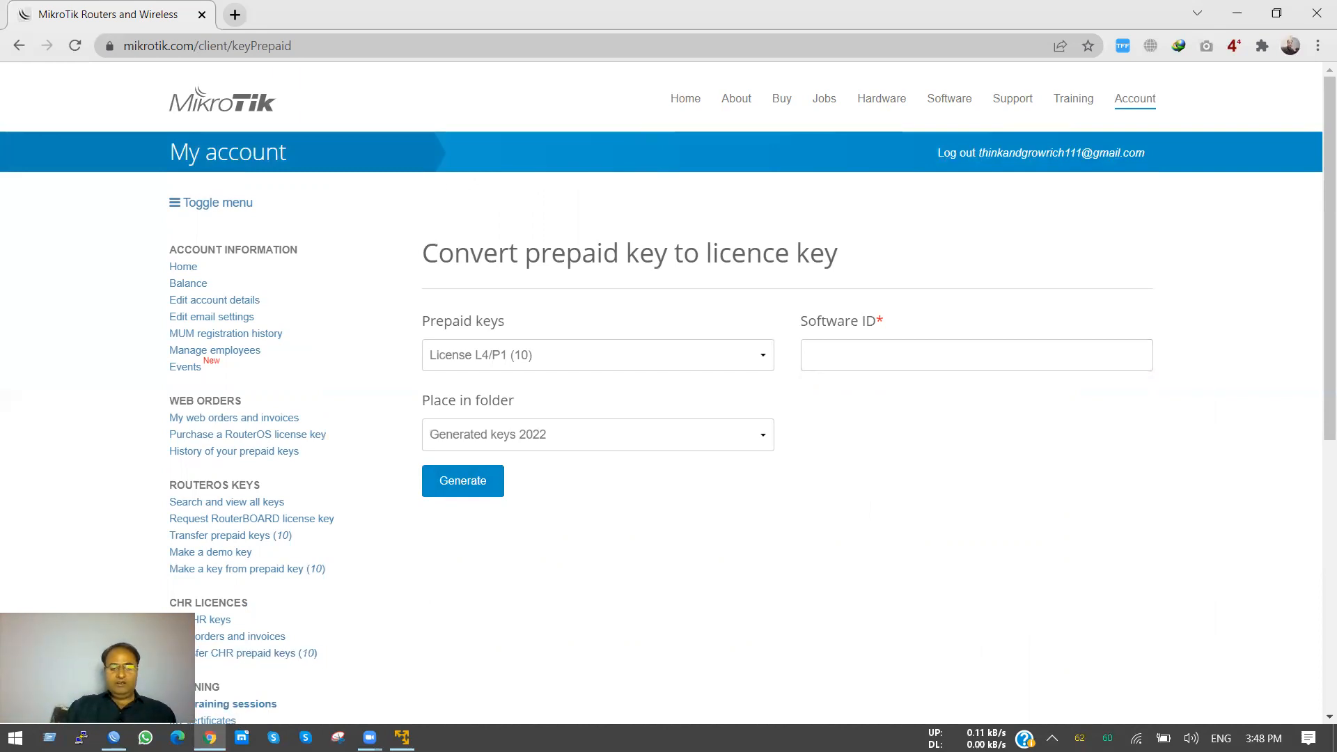
Switch to WinBox, paste the copied license key into the router's license, confirm it, and dismiss the RouterOS welcome notice
{"action": "left_click", "coordinate": [113, 738]}
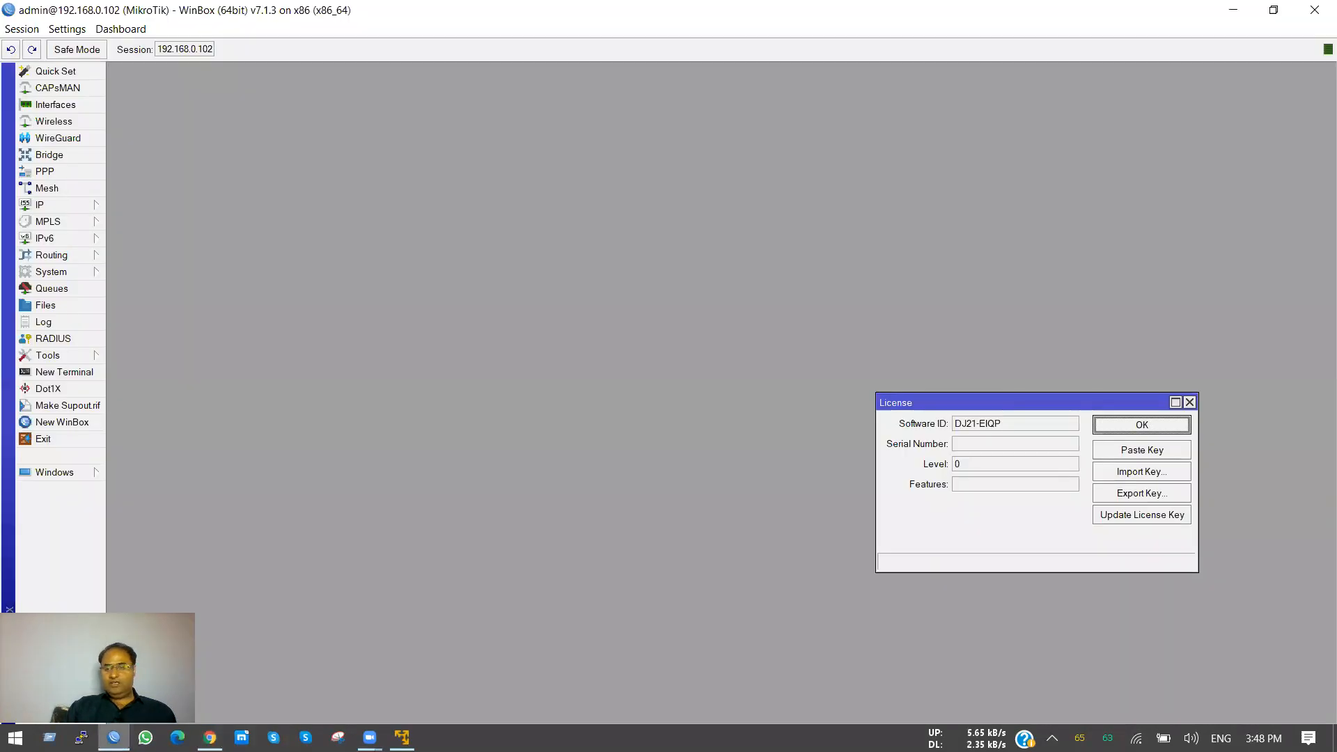
{"action": "left_click", "coordinate": [1115, 450]}
{"action": "left_click", "coordinate": [789, 387]}
{"action": "key", "text": "alt+Tab"}
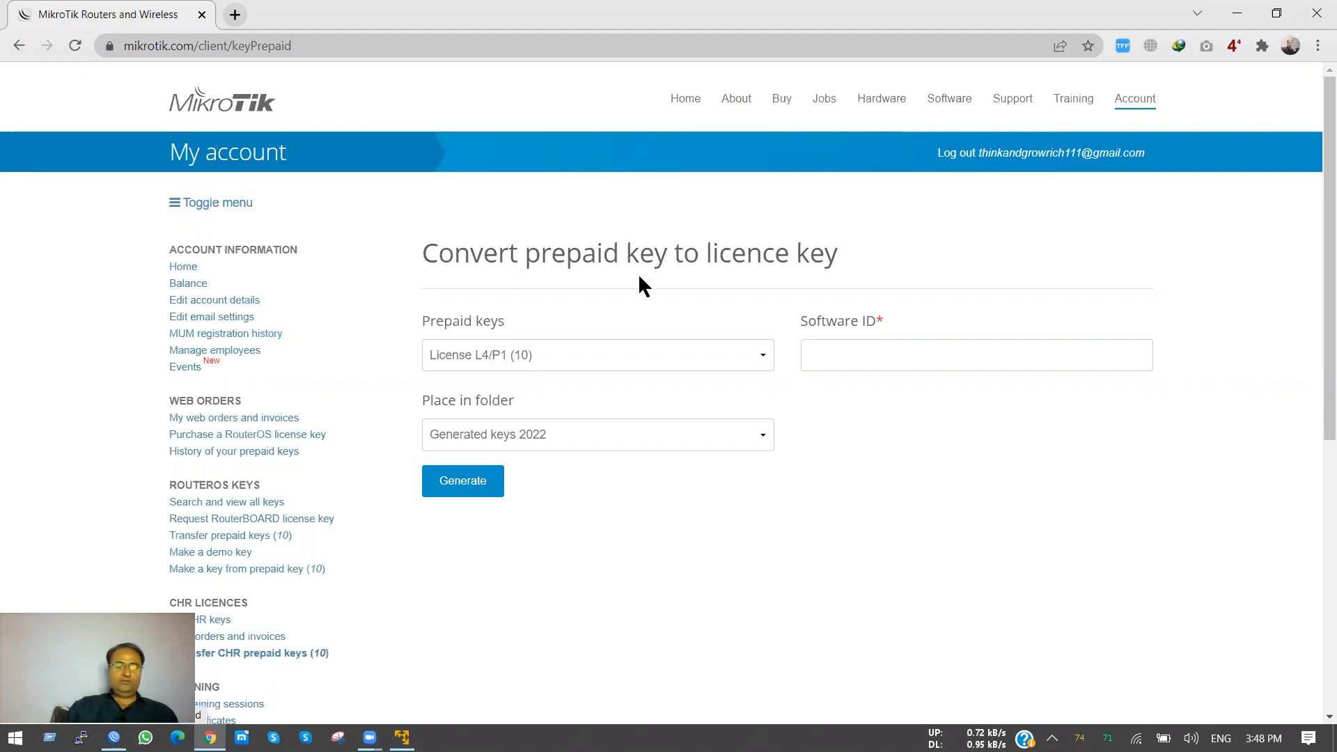
{"action": "key", "text": "alt+Tab"}
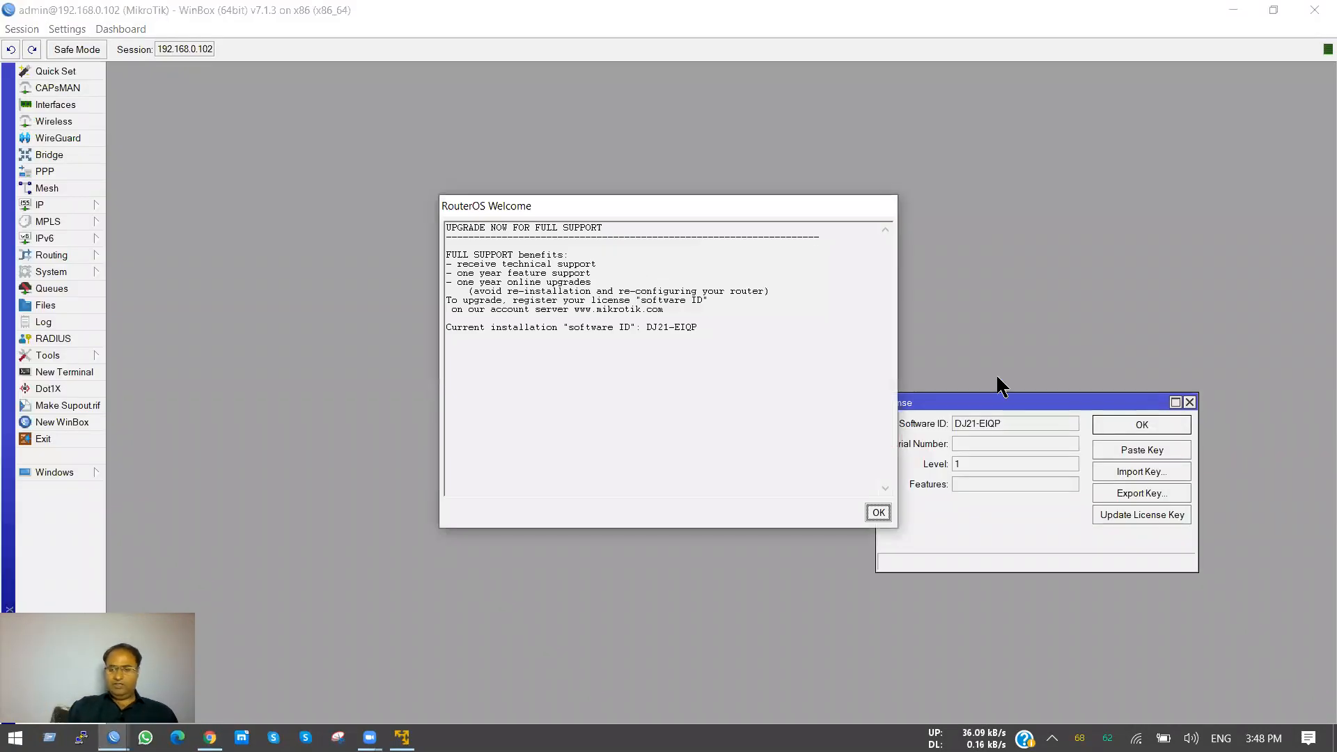
{"action": "left_click", "coordinate": [883, 512]}
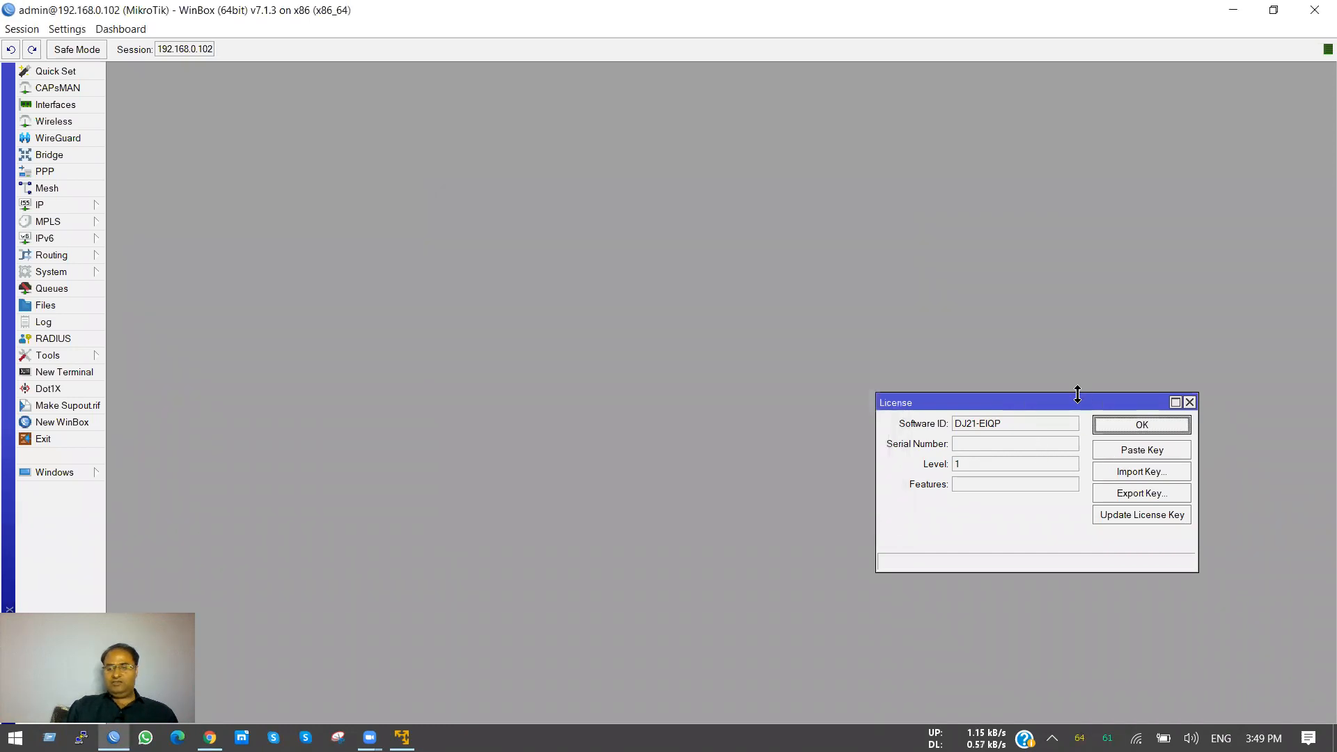
Move the License window toward the middle of the workspace and examine its Level and Serial Number fields
{"action": "left_click_drag", "start_coordinate": [1077, 399], "coordinate": [648, 222]}
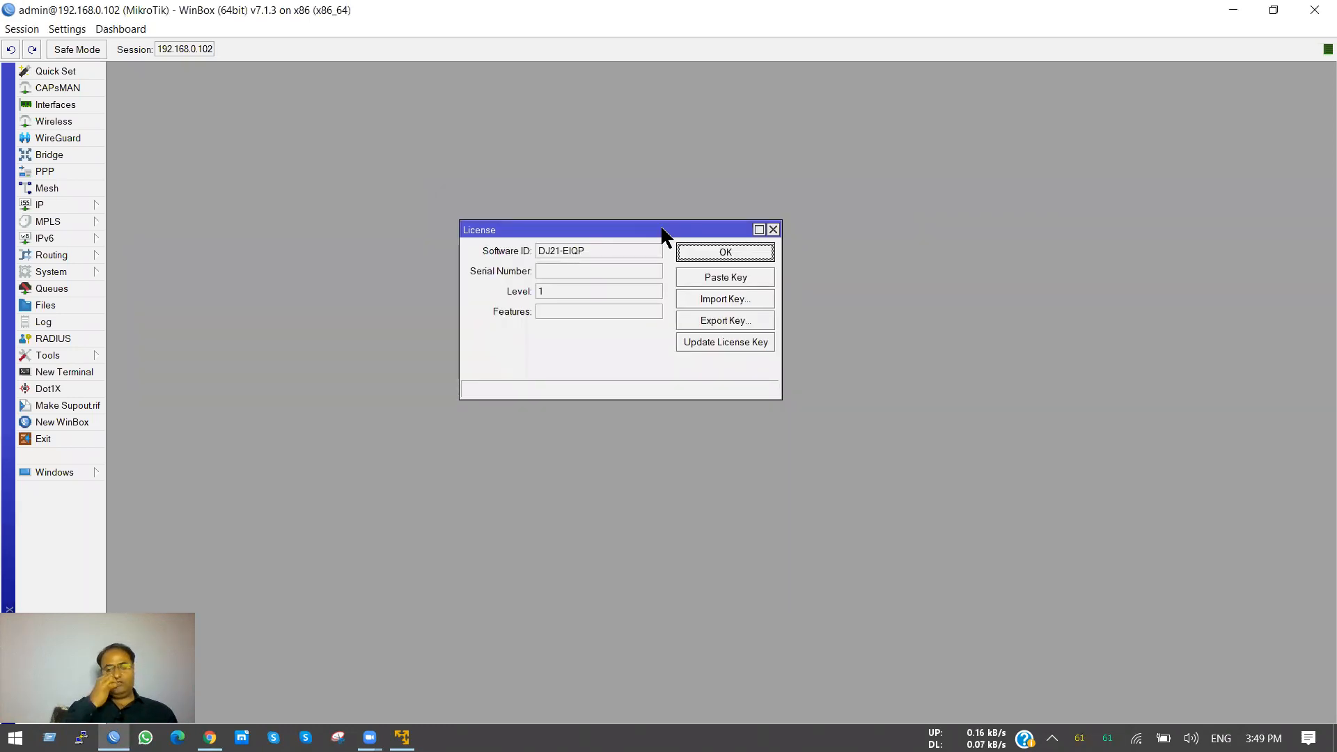
{"action": "left_click", "coordinate": [554, 292]}
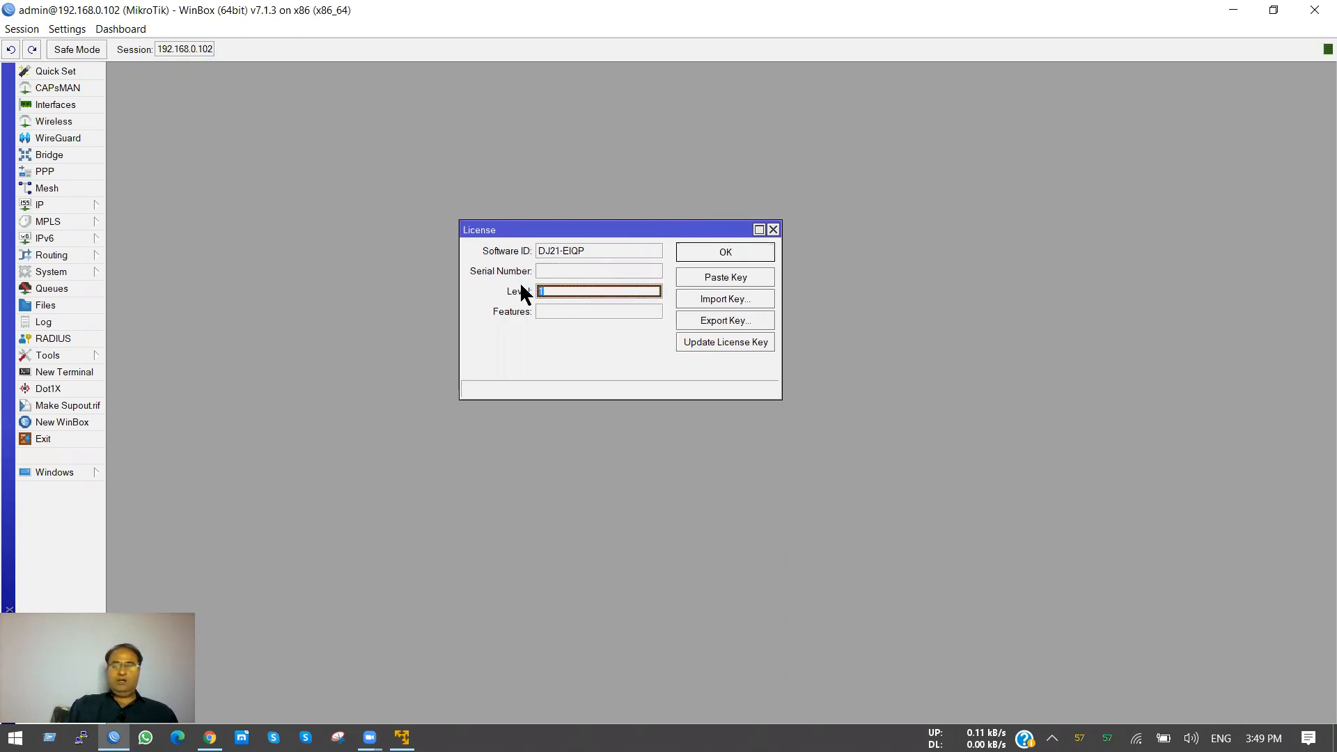
{"action": "left_click", "coordinate": [570, 273]}
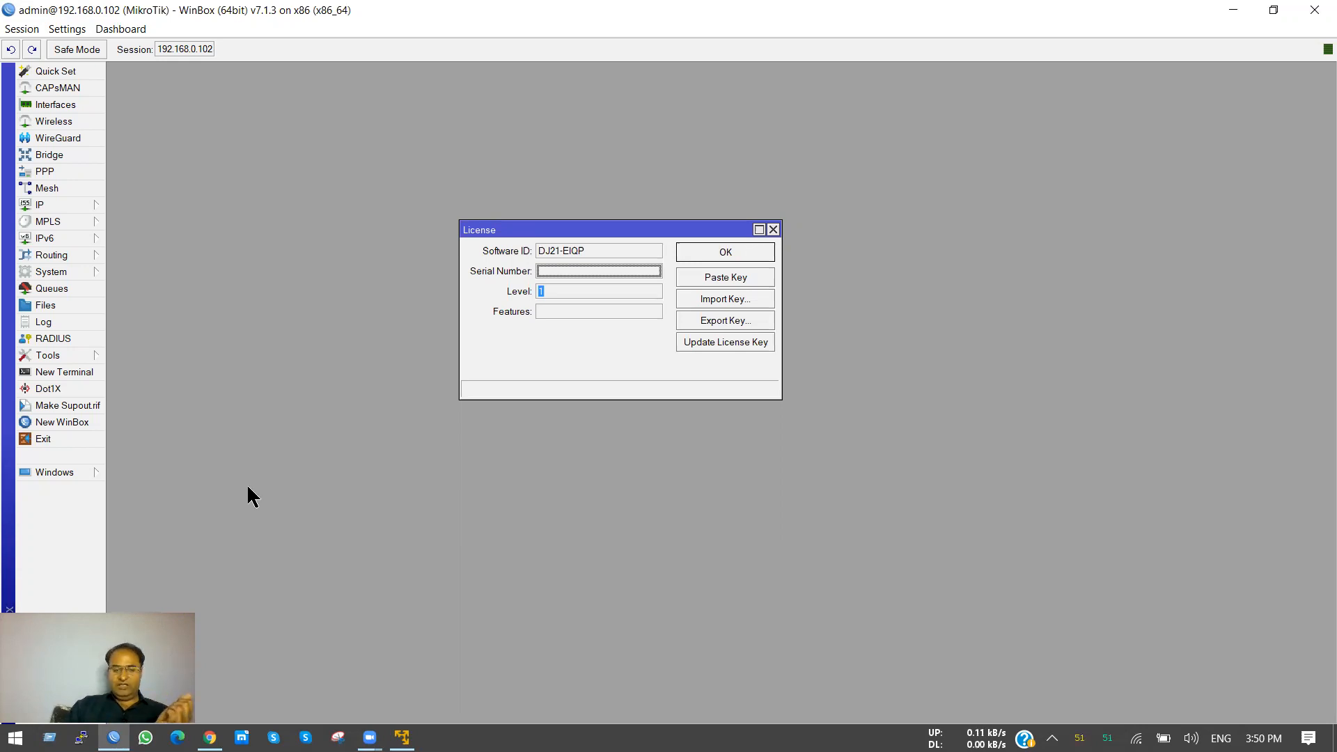
Switch to Chrome, open MikroTik's software downloads, expand RouterOS v6, and examine the packages offered for X86
{"action": "left_click", "coordinate": [210, 738]}
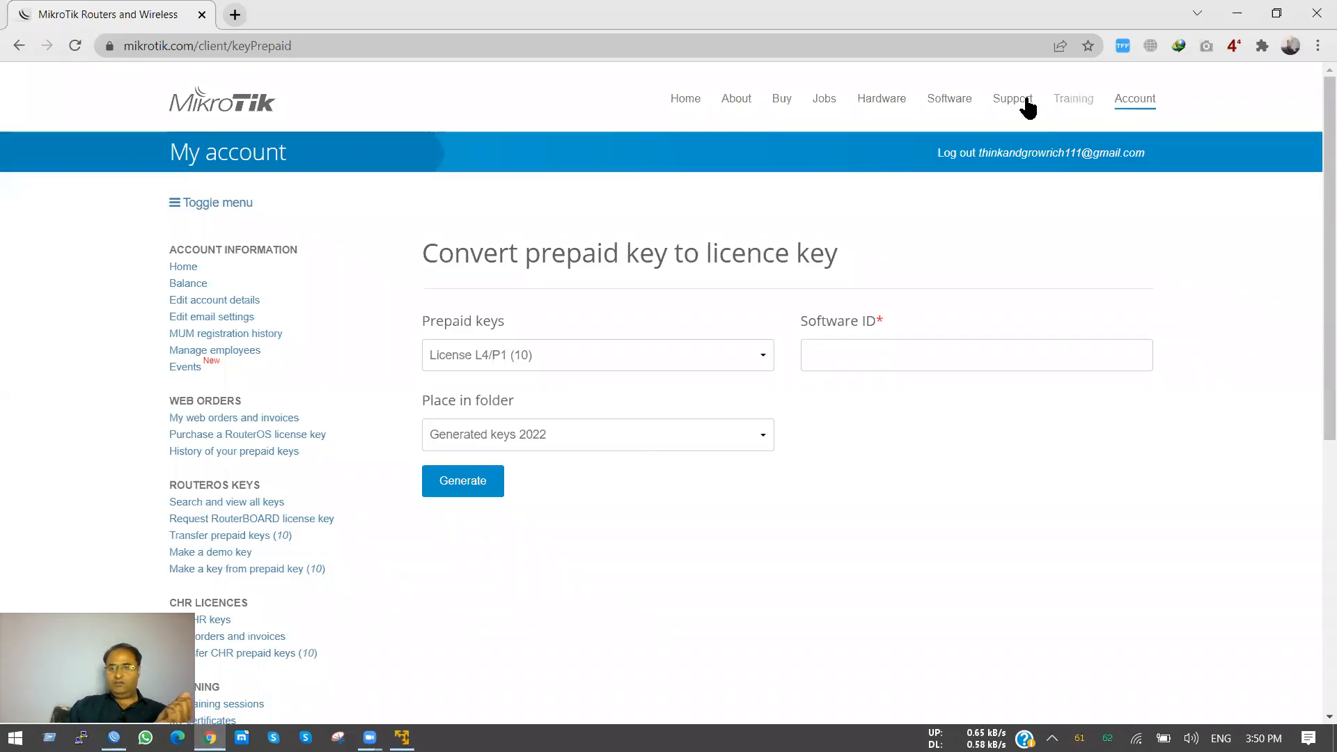
{"action": "left_click", "coordinate": [956, 102]}
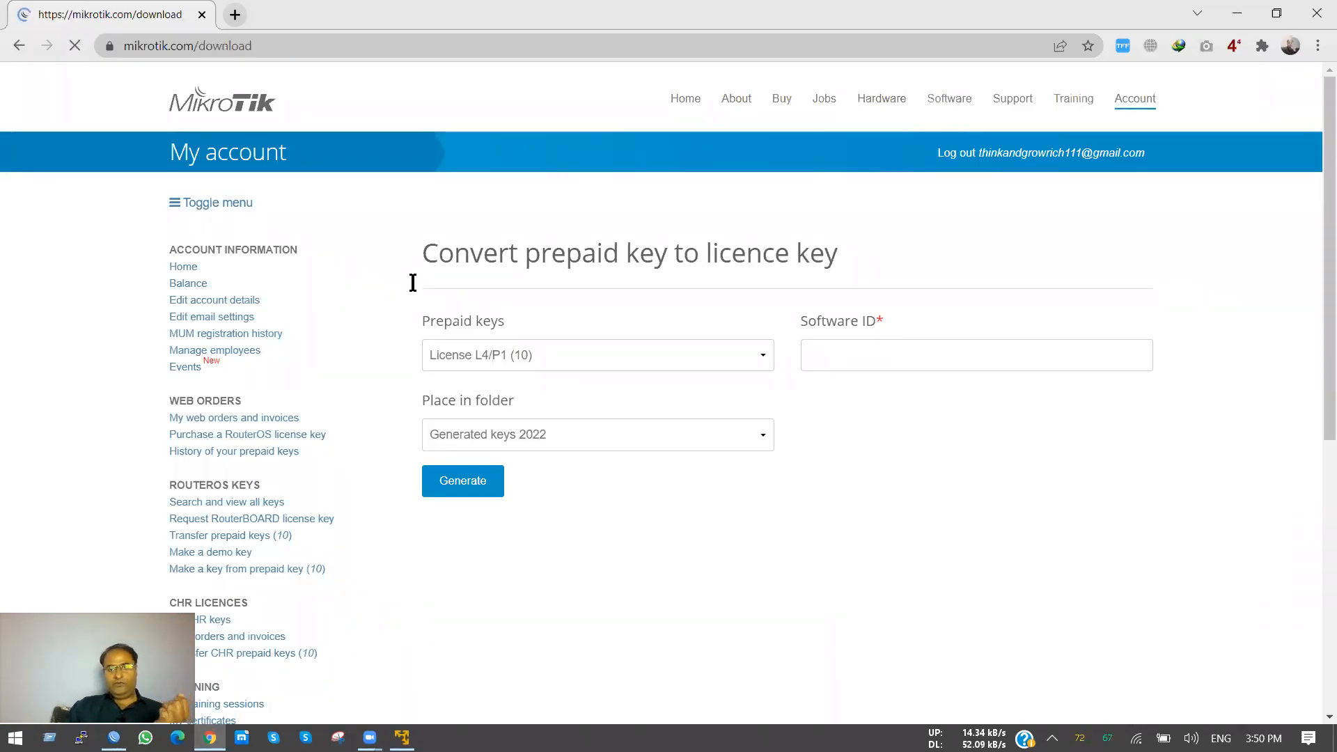
{"action": "scroll", "coordinate": [412, 290], "scroll_direction": "down", "scroll_amount": 15}
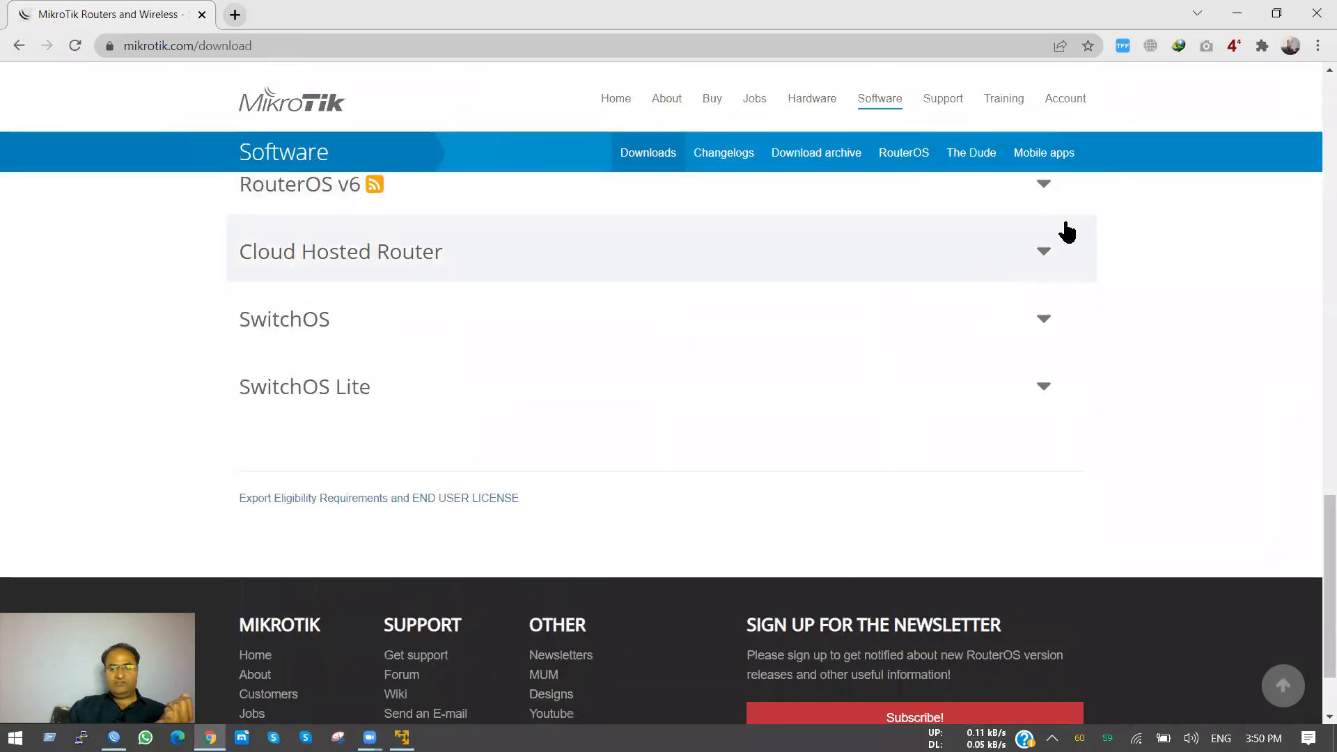
{"action": "left_click", "coordinate": [1045, 185]}
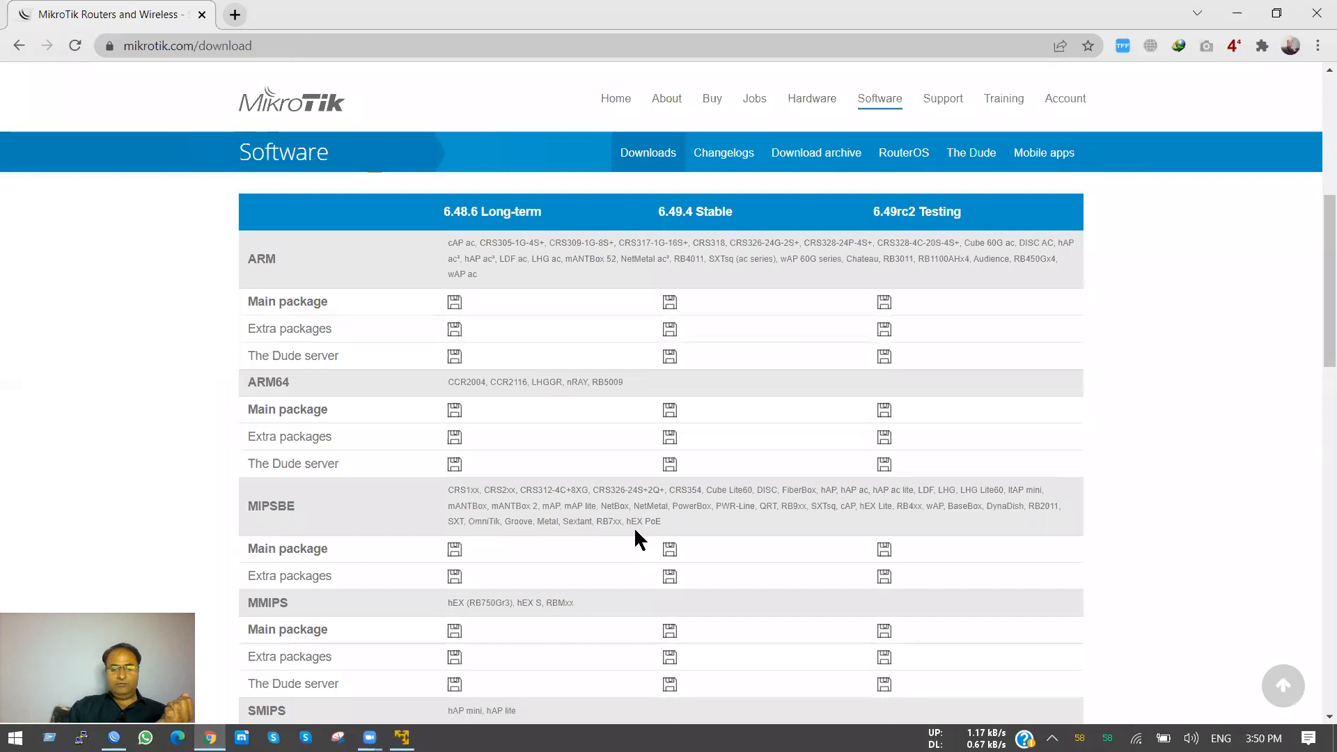
{"action": "scroll", "coordinate": [635, 537], "scroll_direction": "down", "scroll_amount": 5}
{"action": "scroll", "coordinate": [635, 538], "scroll_direction": "down", "scroll_amount": 2}
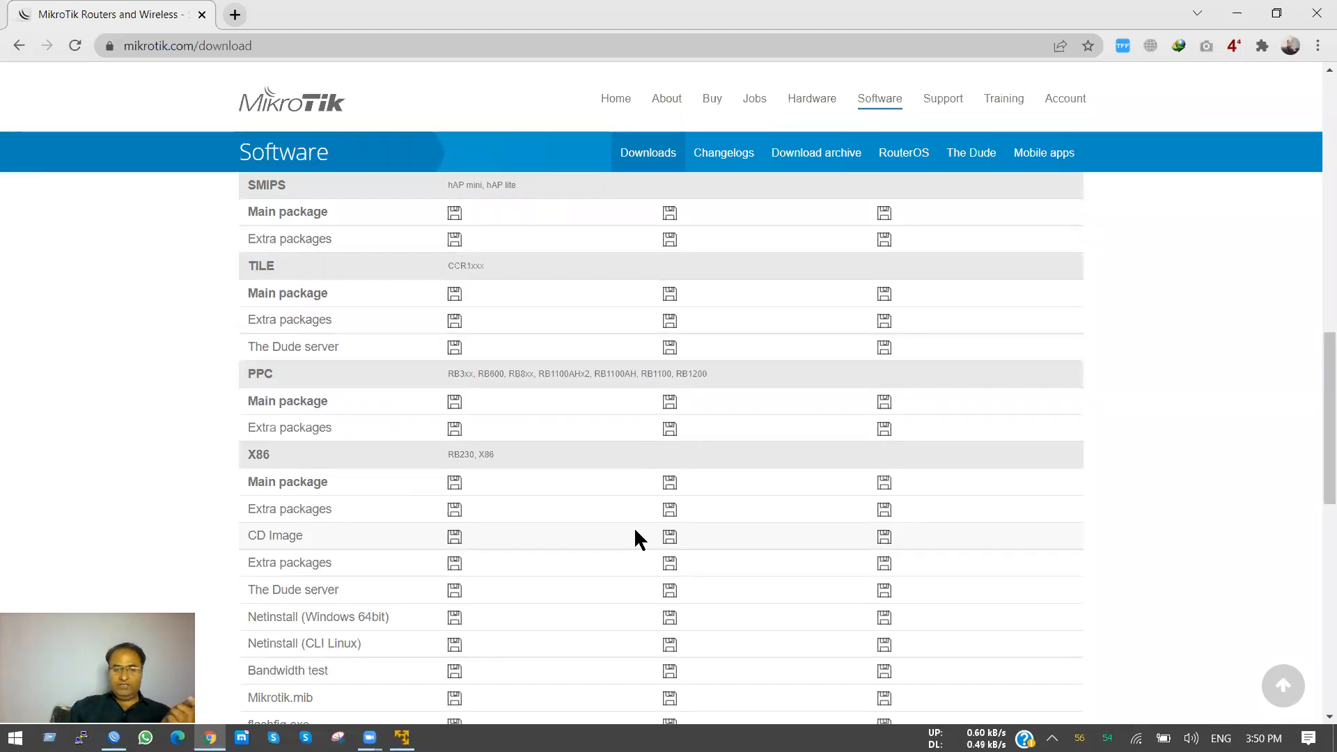
{"action": "scroll", "coordinate": [635, 533], "scroll_direction": "down", "scroll_amount": 2}
{"action": "scroll", "coordinate": [635, 532], "scroll_direction": "up", "scroll_amount": 1}
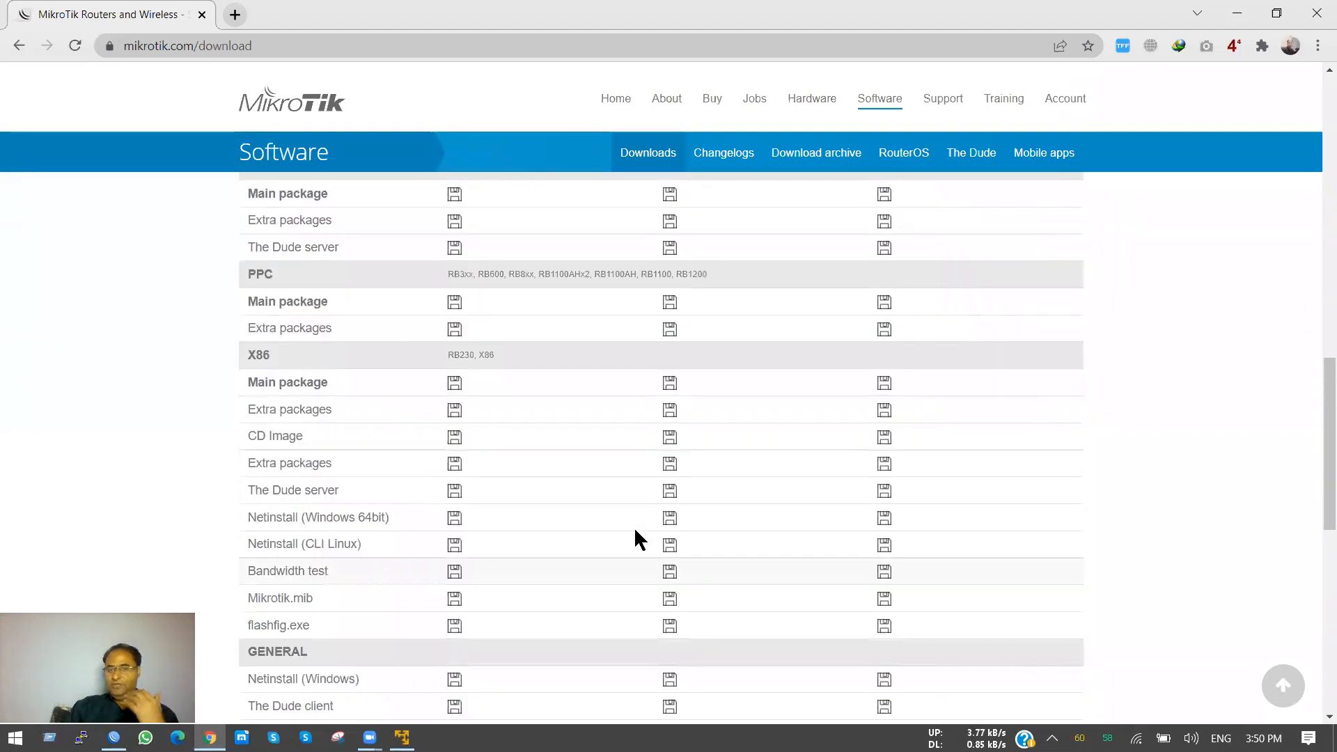
{"action": "scroll", "coordinate": [635, 531], "scroll_direction": "up", "scroll_amount": 1}
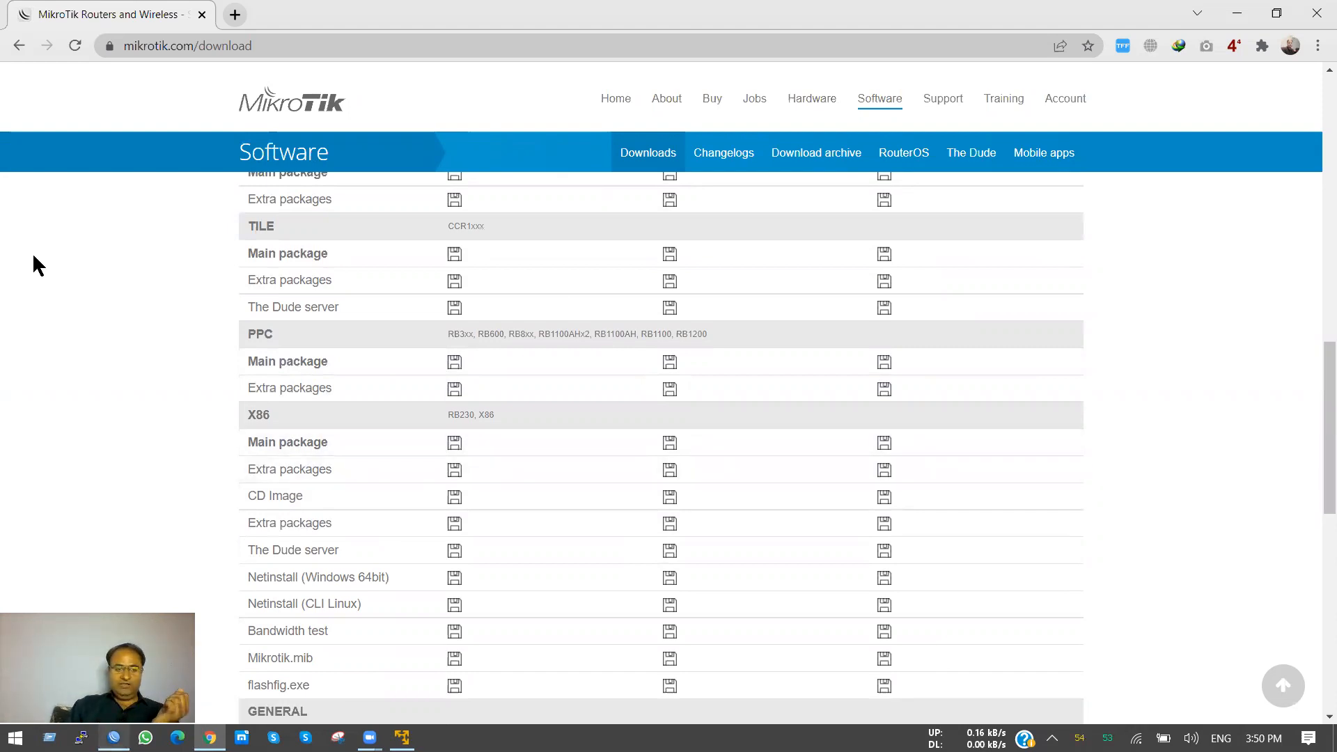
Switch to WinBox and upload routeros-x86-6.49.4.npk from the Downloads folder to the router's file list
{"action": "key", "text": "alt+Tab"}
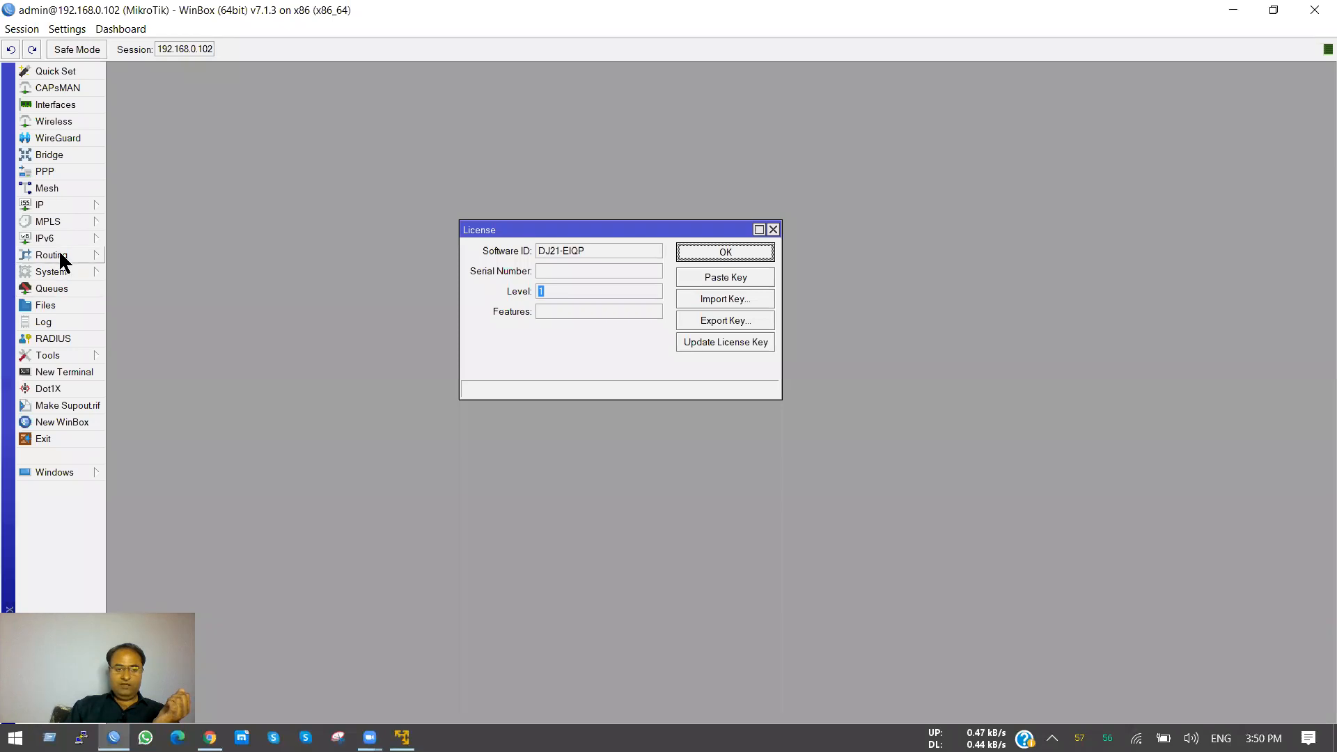
{"action": "left_click", "coordinate": [60, 303]}
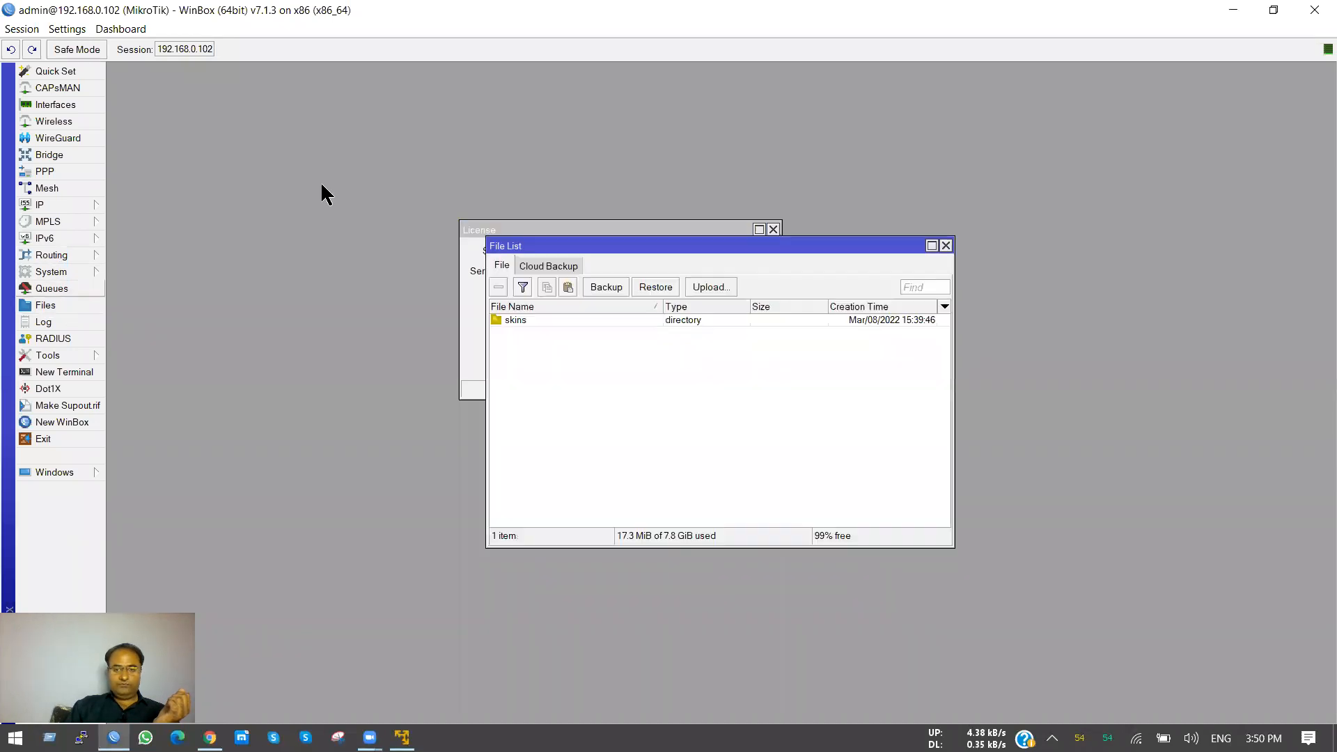
{"action": "left_click", "coordinate": [705, 285]}
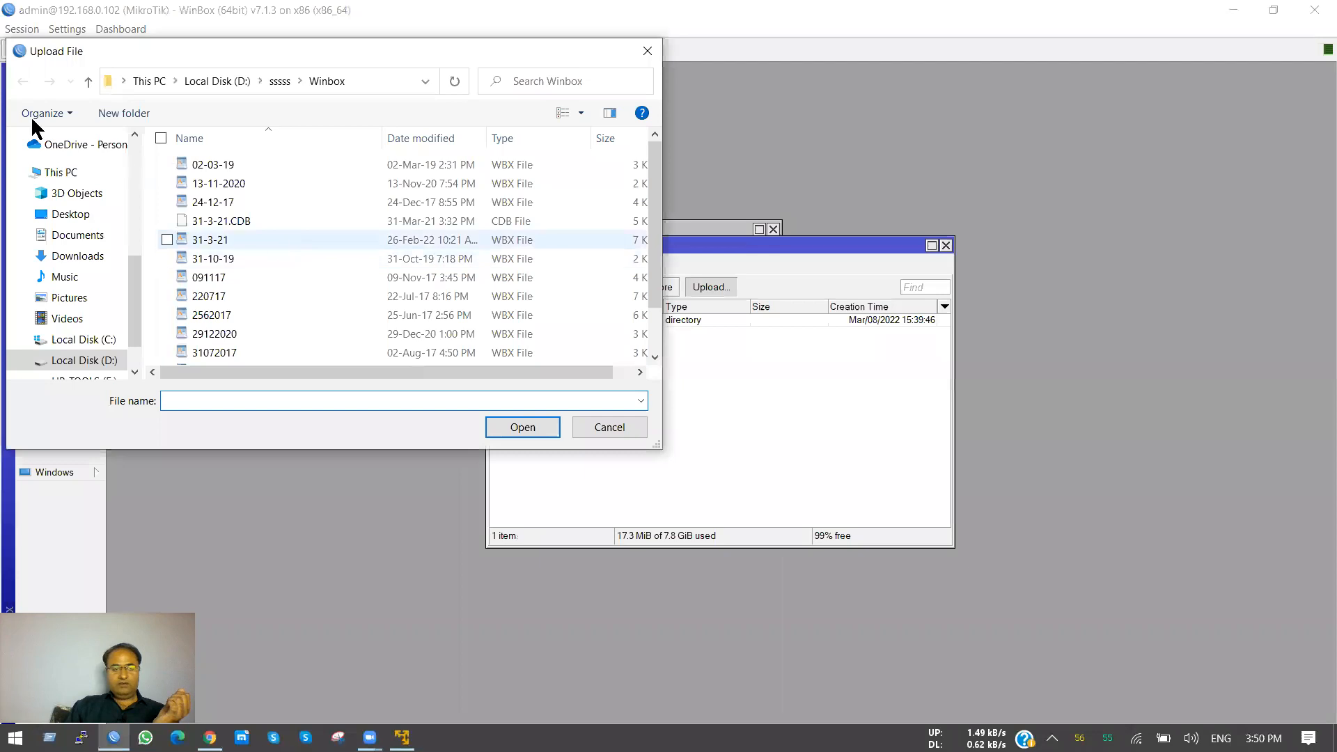
{"action": "left_click", "coordinate": [77, 257]}
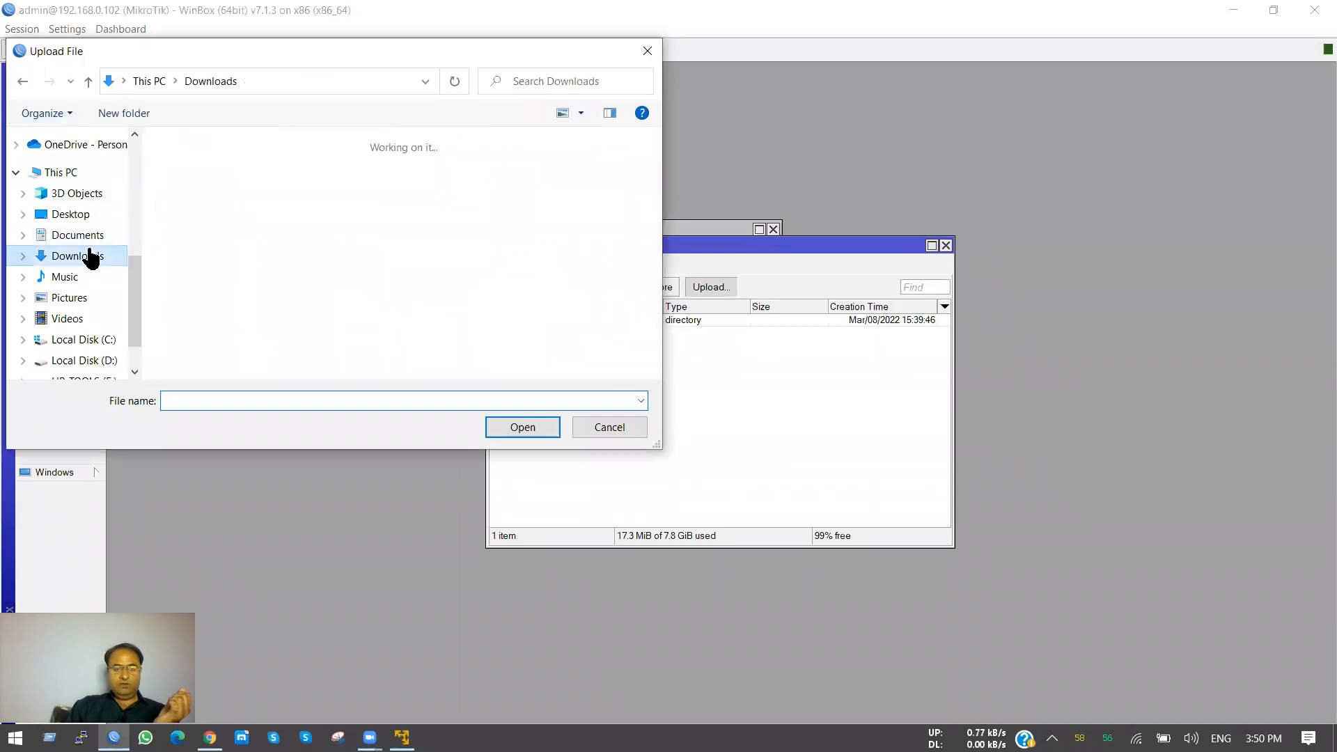
{"action": "double_click", "coordinate": [220, 230]}
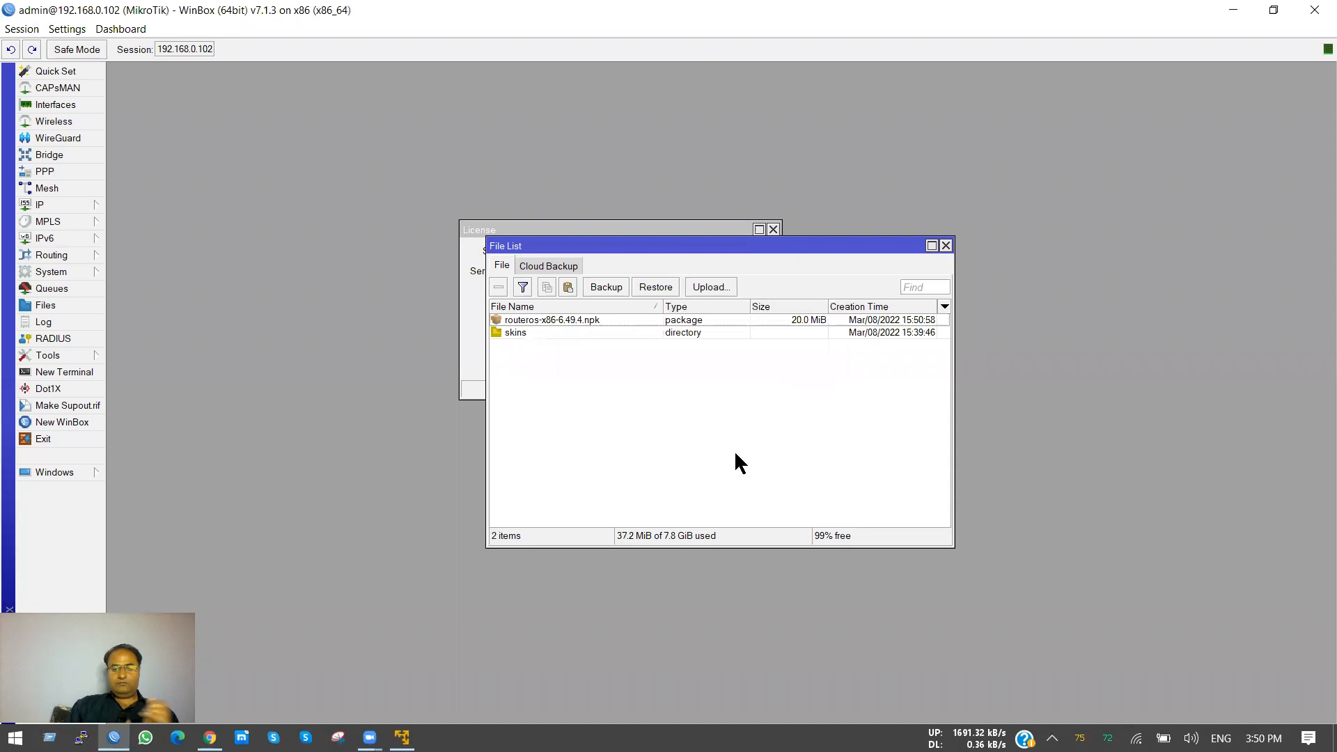
{"action": "left_click", "coordinate": [480, 367]}
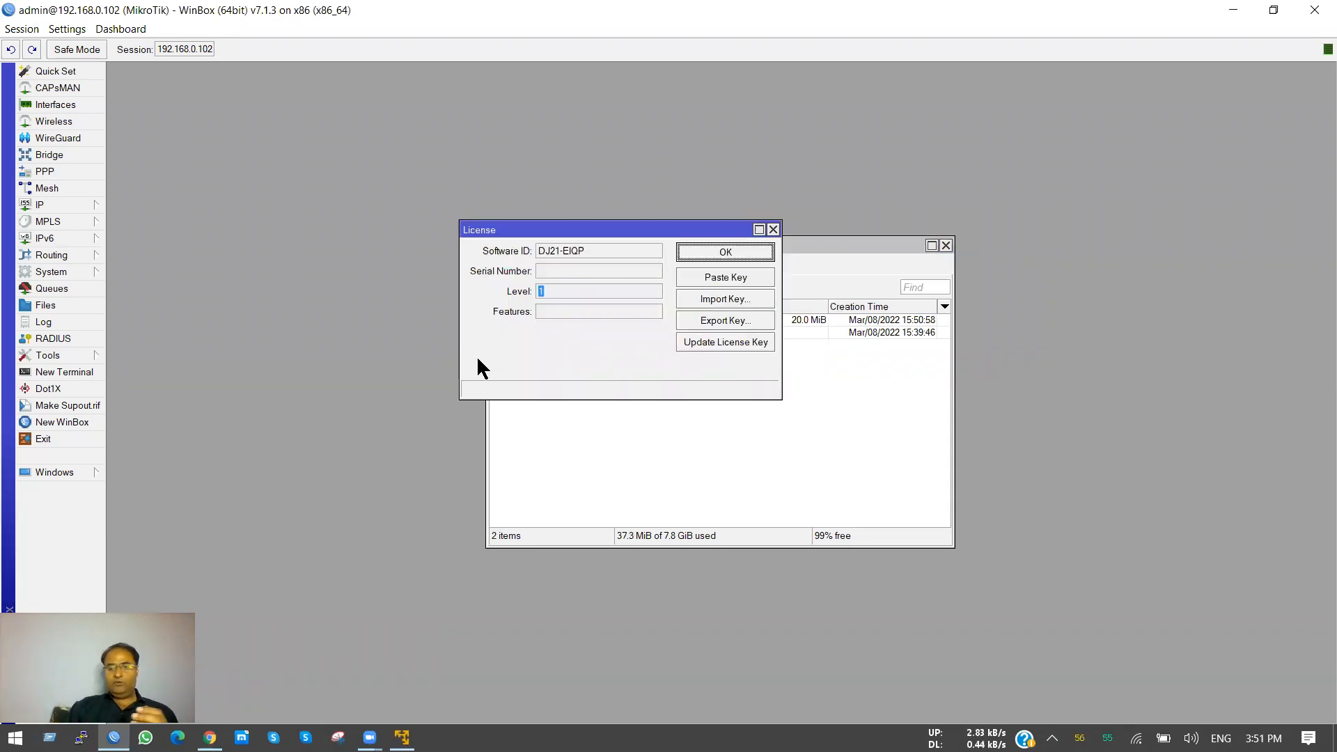
{"action": "left_click", "coordinate": [579, 458]}
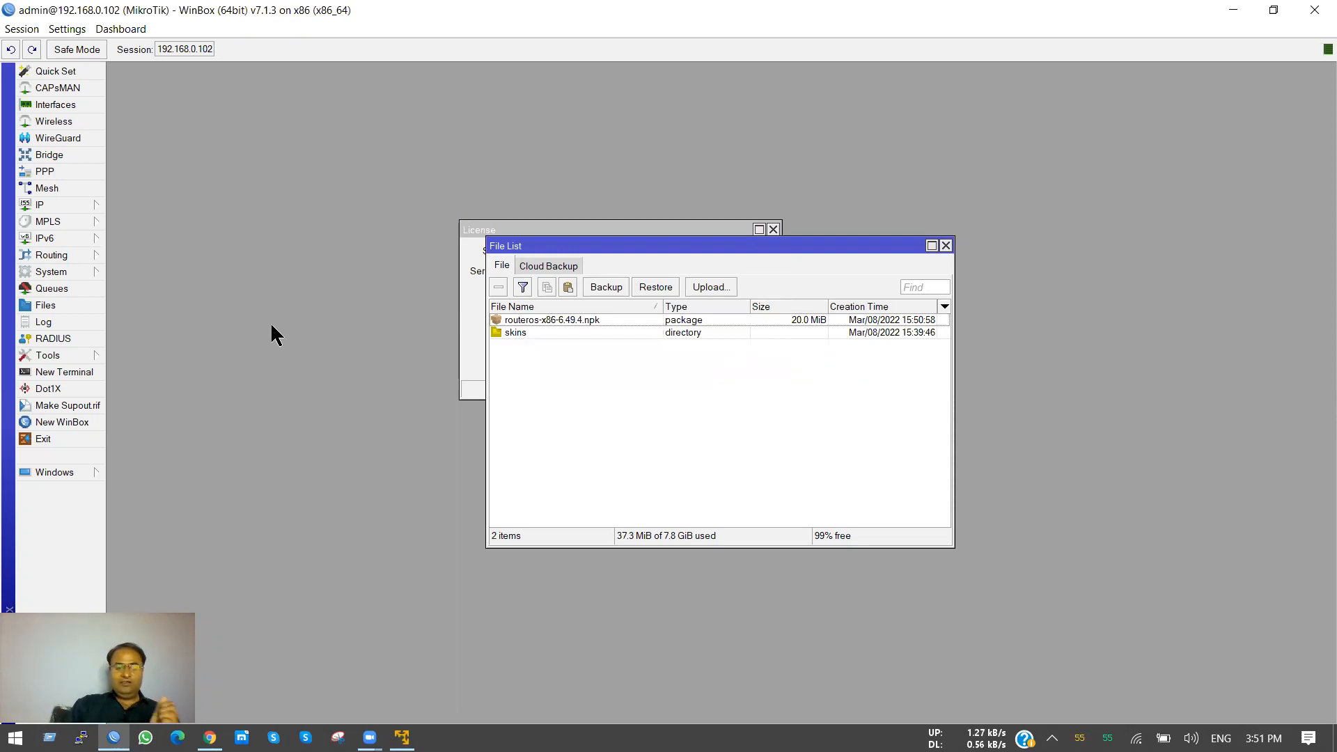
Downgrade the router to the uploaded RouterOS 6.49.4 package, confirm the reboot, and dismiss the welcome notice
{"action": "left_click", "coordinate": [81, 276]}
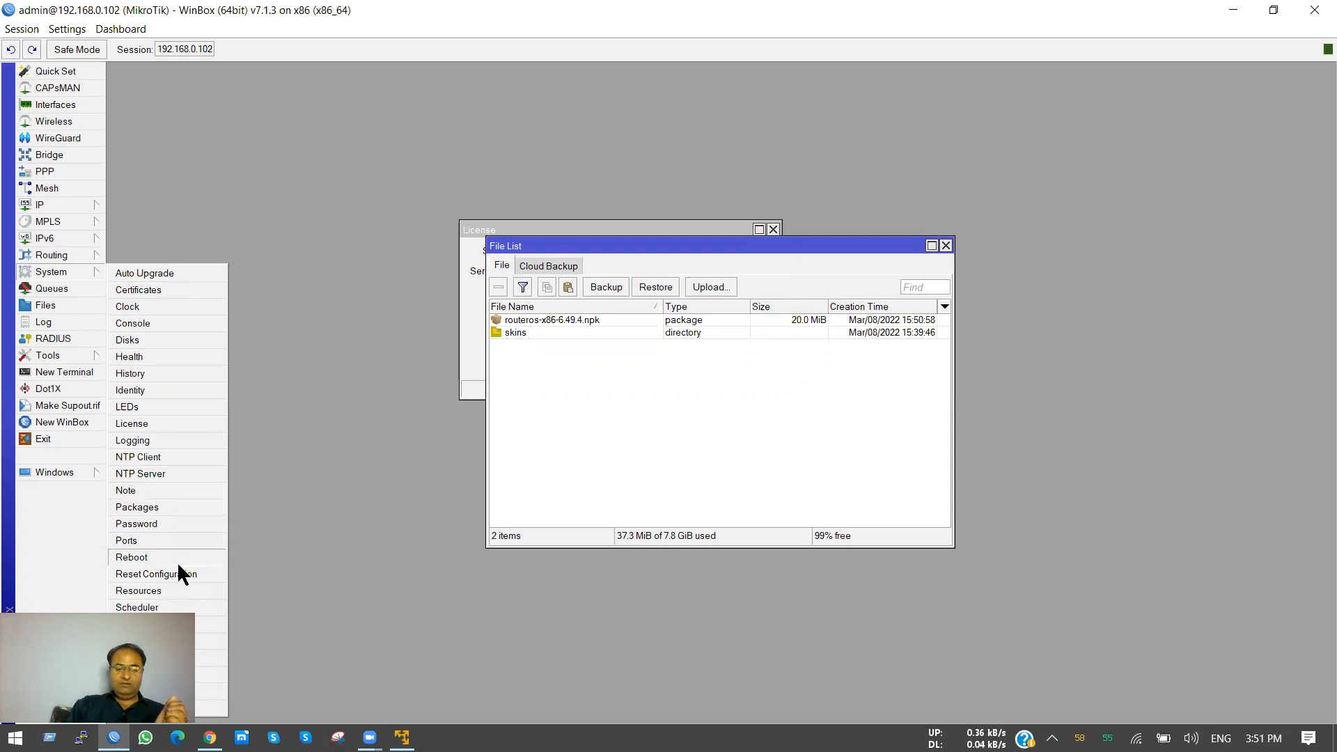
{"action": "left_click", "coordinate": [178, 506]}
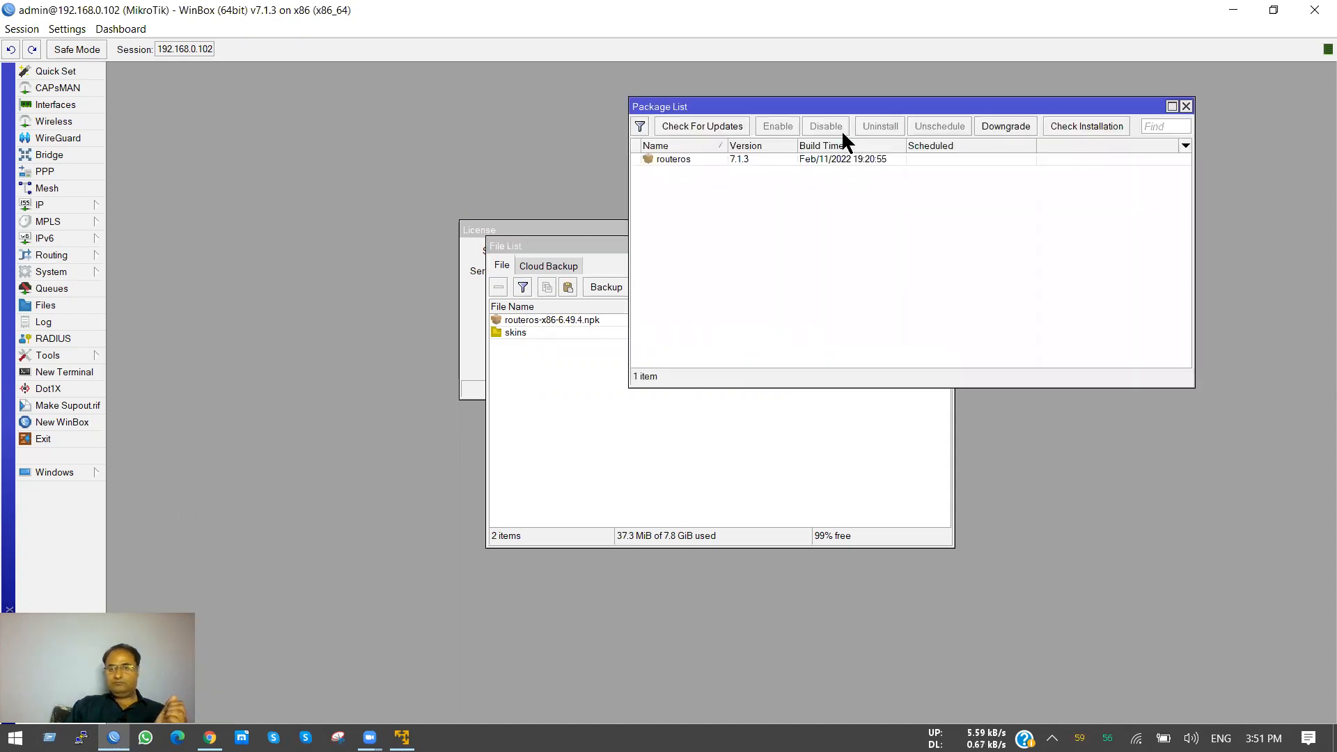
{"action": "left_click", "coordinate": [996, 129]}
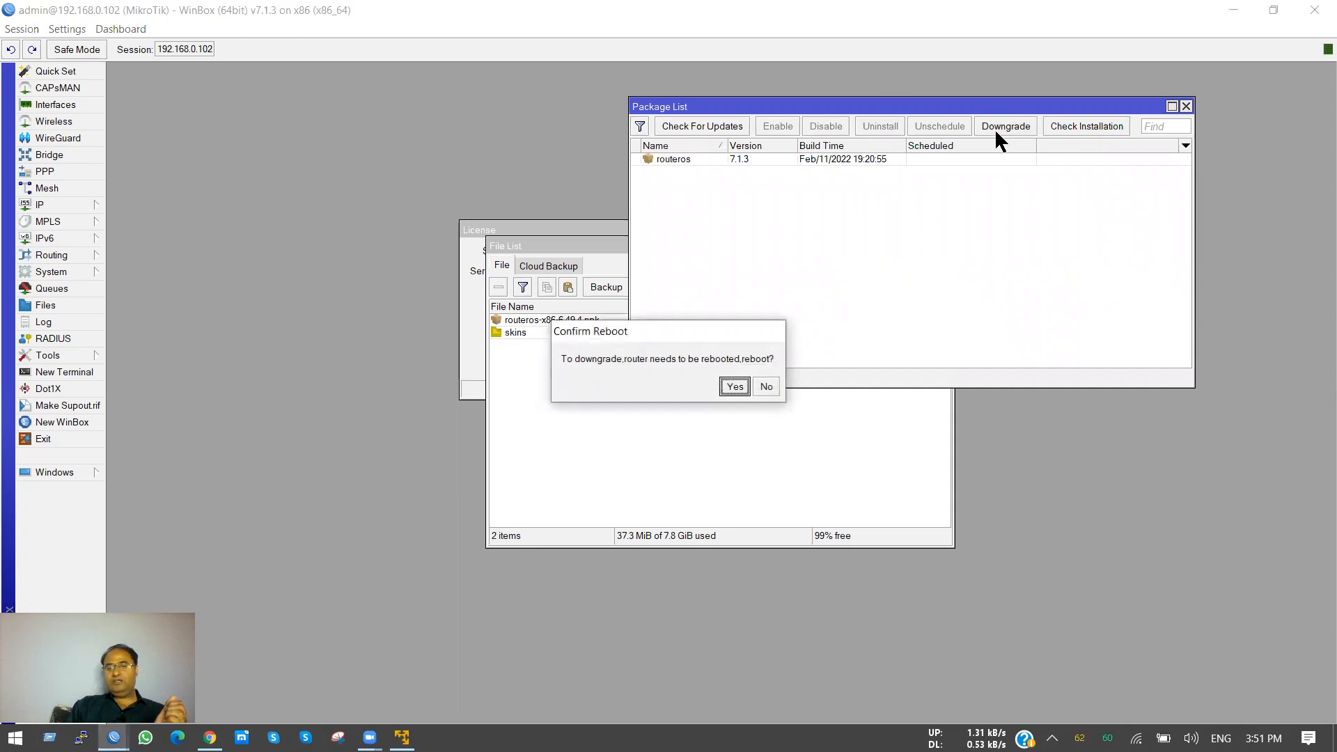
{"action": "left_click", "coordinate": [734, 385]}
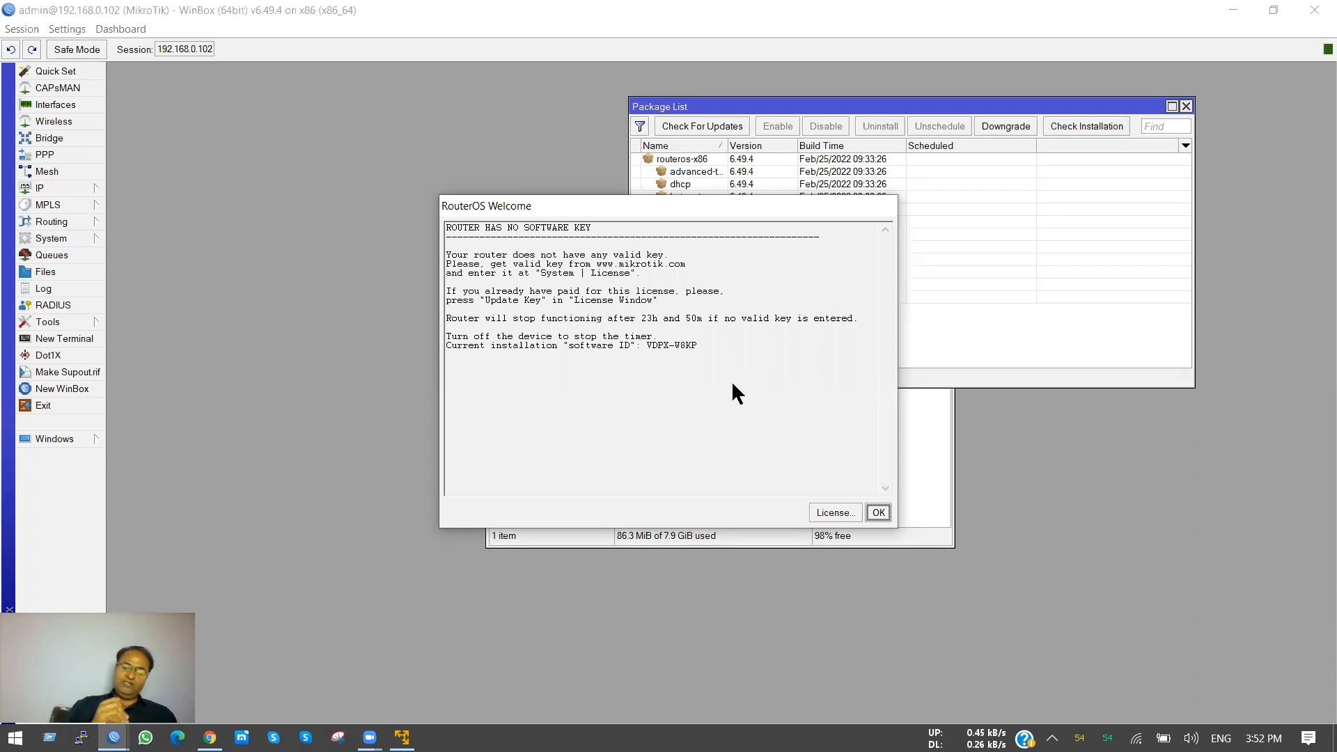
{"action": "left_click", "coordinate": [879, 512]}
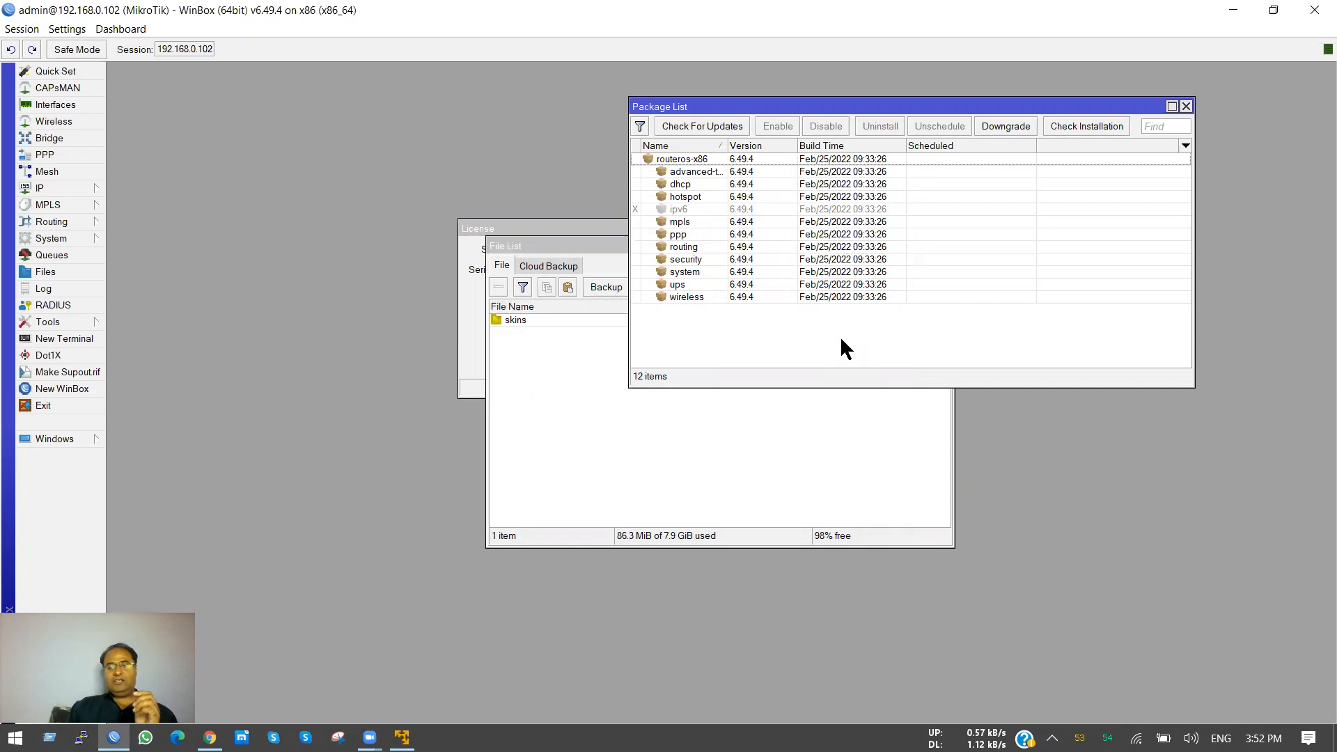
Schedule the disabled ipv6 package for enabling in the package list
{"action": "left_click", "coordinate": [686, 208]}
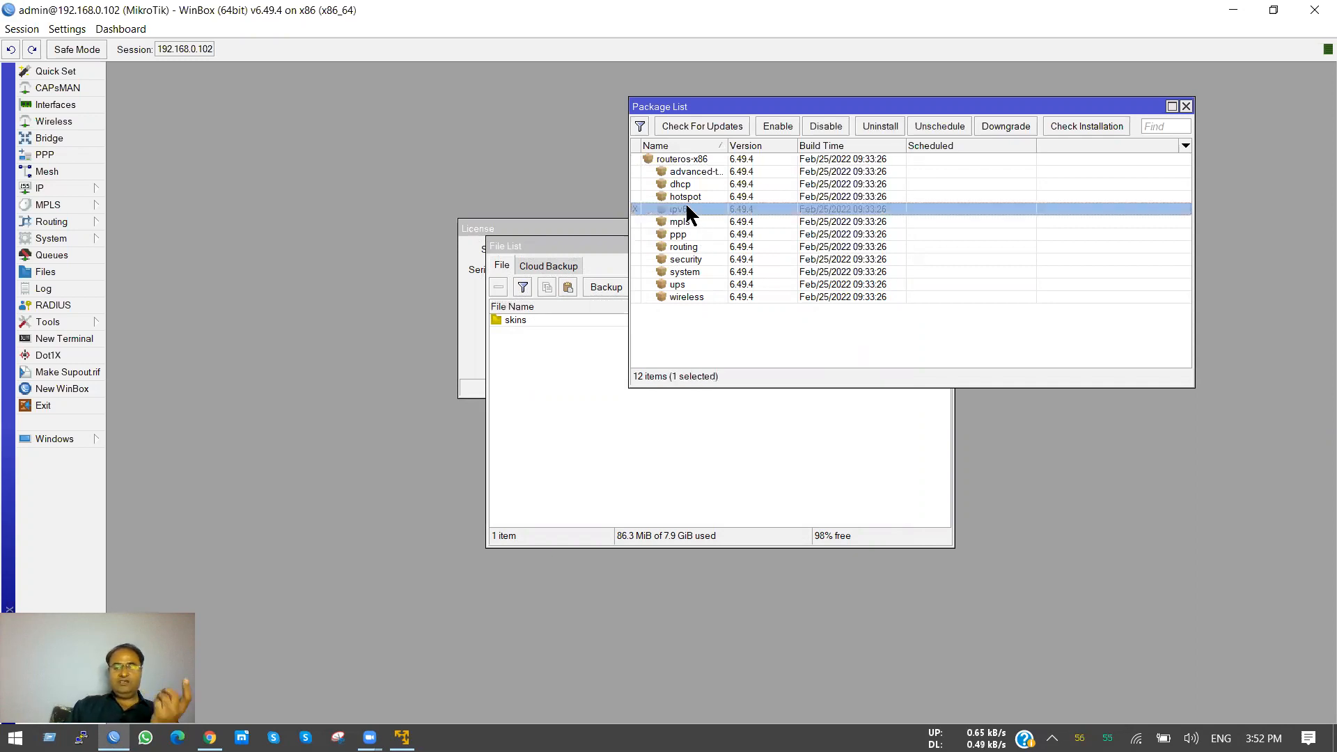
{"action": "left_click", "coordinate": [788, 129]}
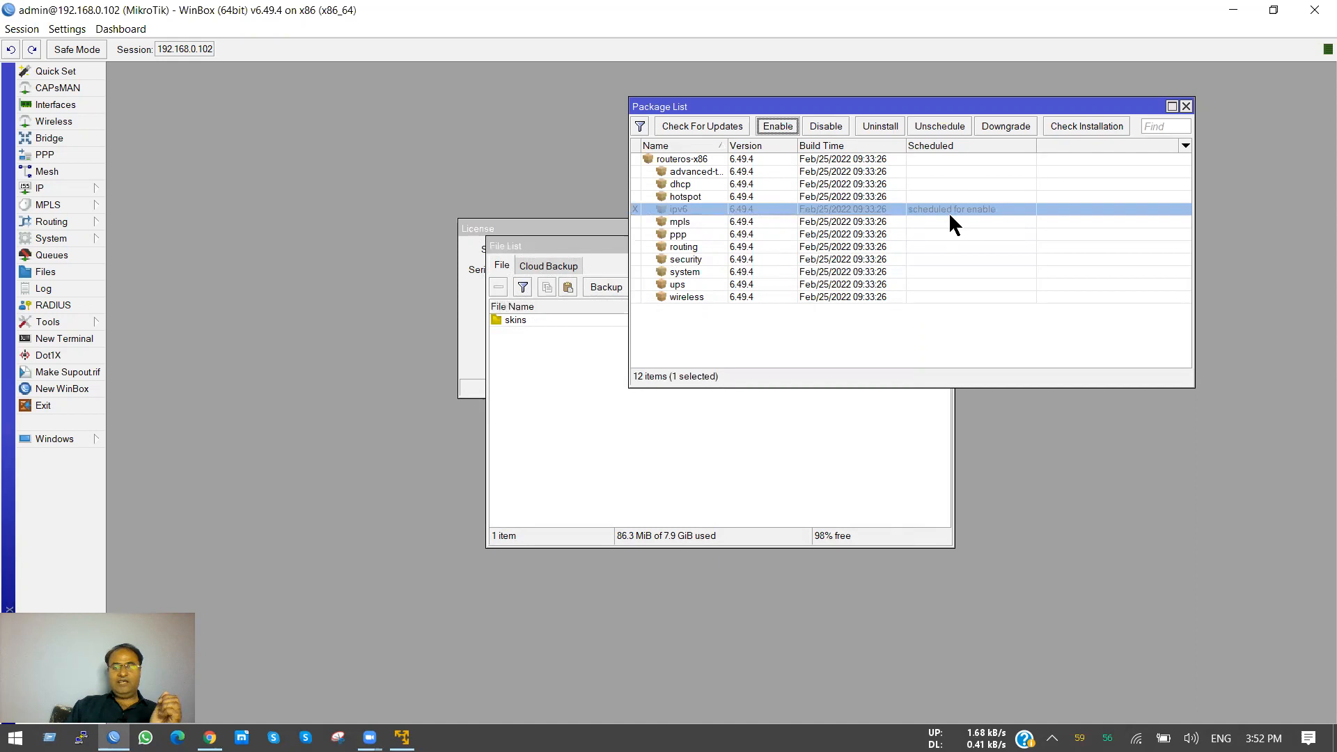
Bring up the downgraded router's license details
{"action": "left_click", "coordinate": [57, 235]}
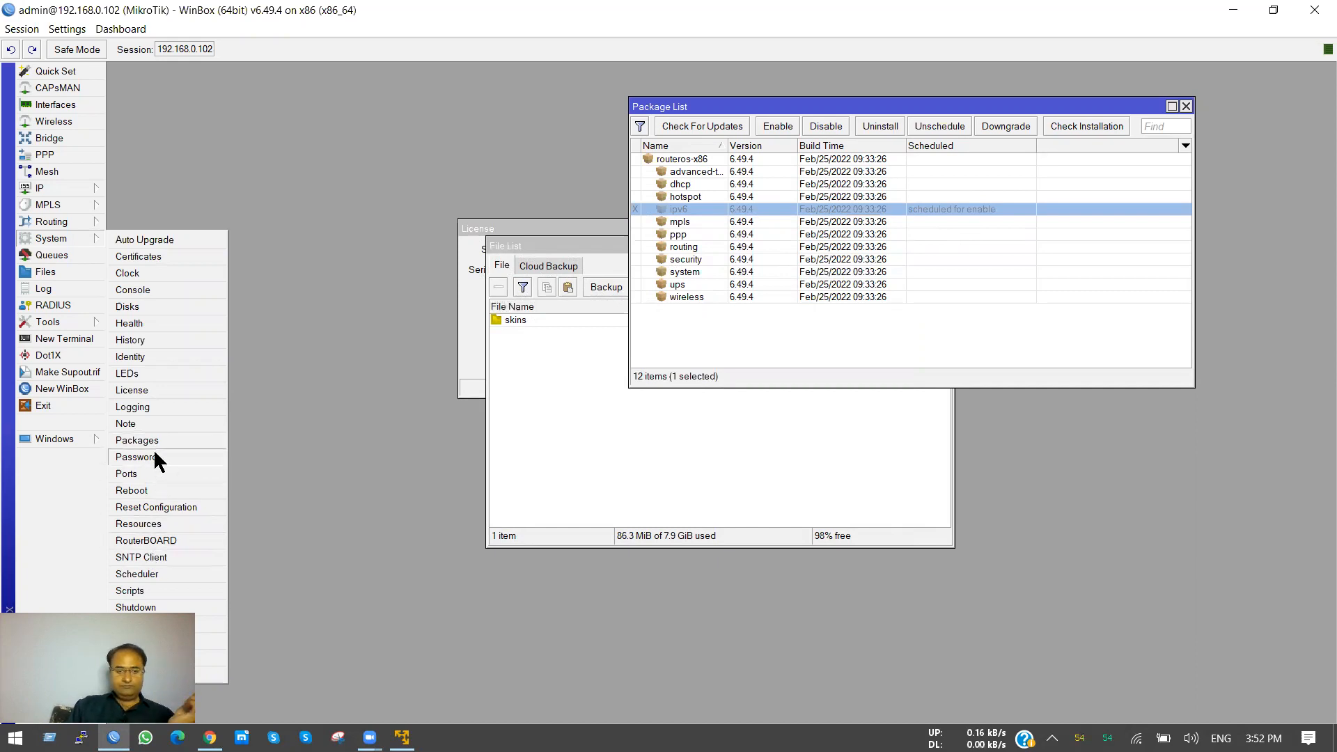
{"action": "left_click", "coordinate": [143, 395]}
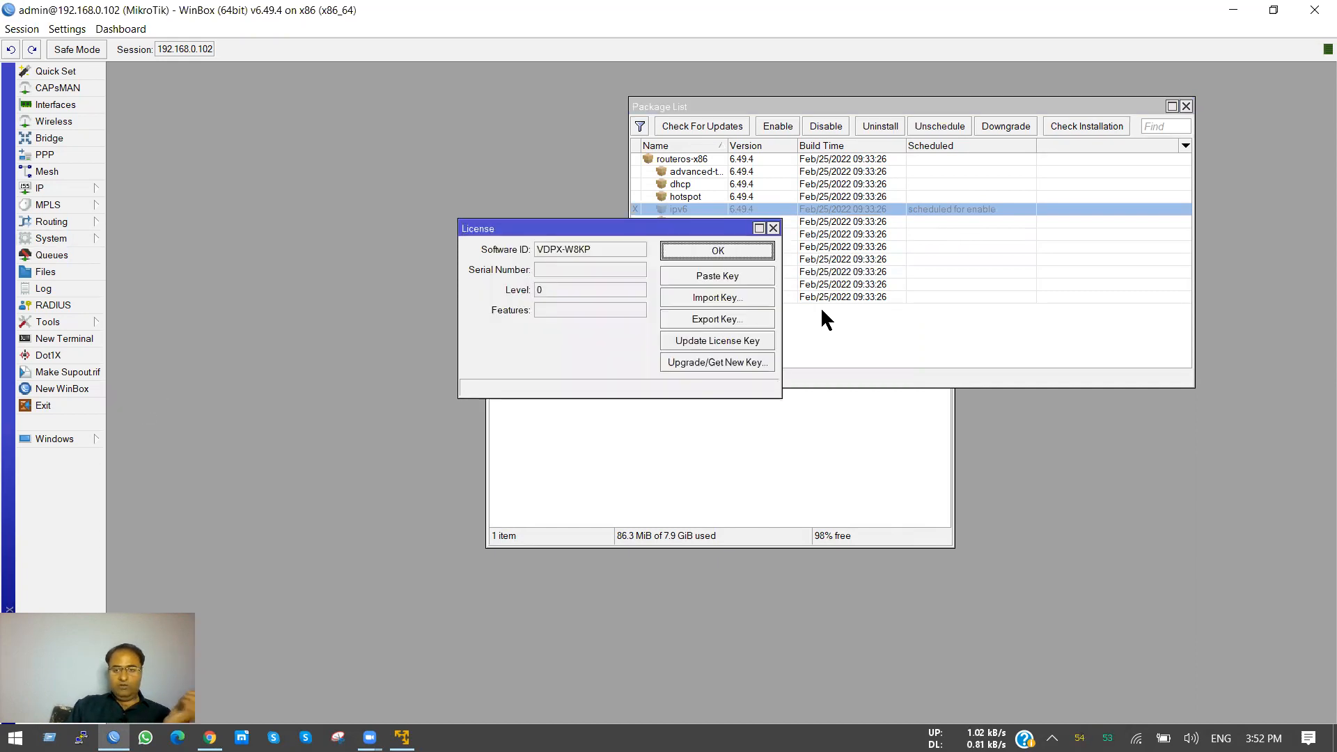